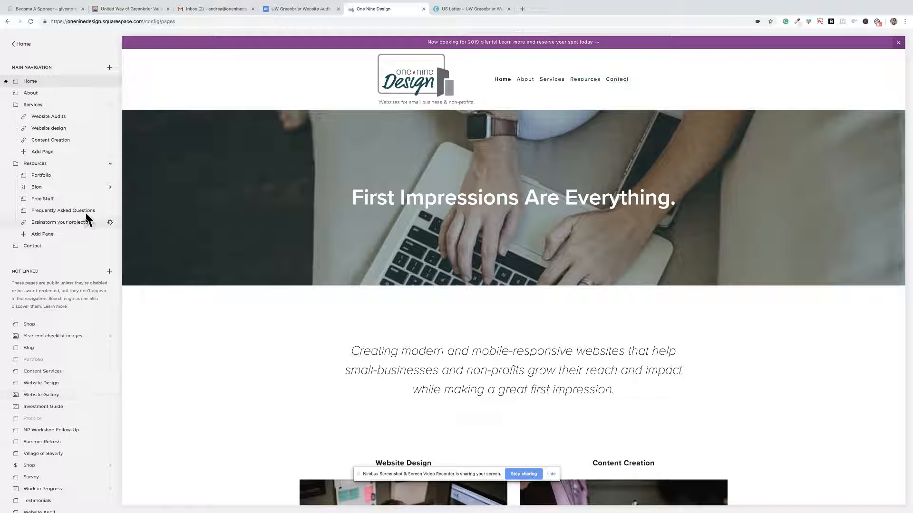
Open the site's promotional pop-up marketing settings and hide the screen-sharing notice covering the preview.
left_click(22, 45)
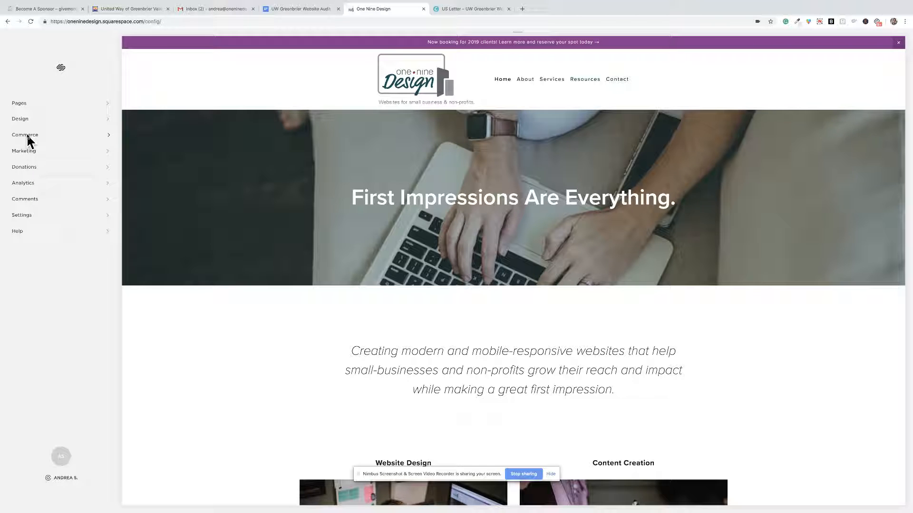
left_click(27, 151)
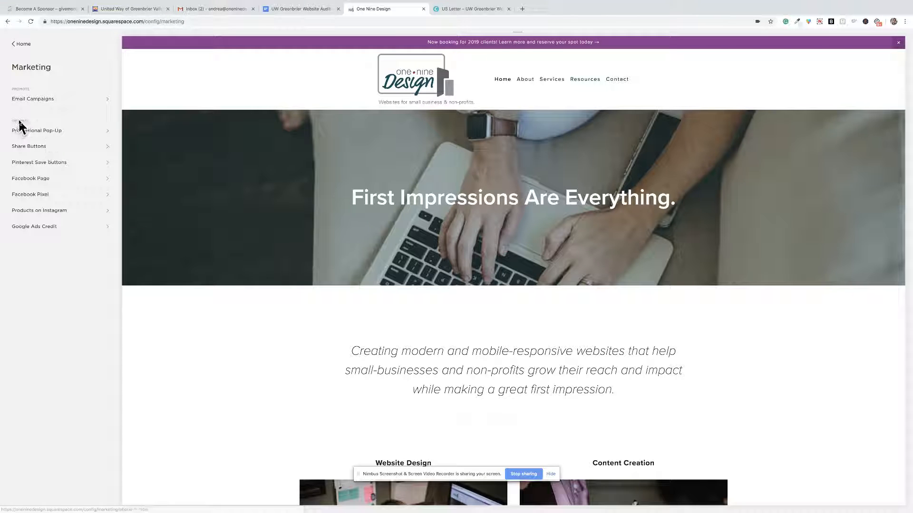
left_click(51, 132)
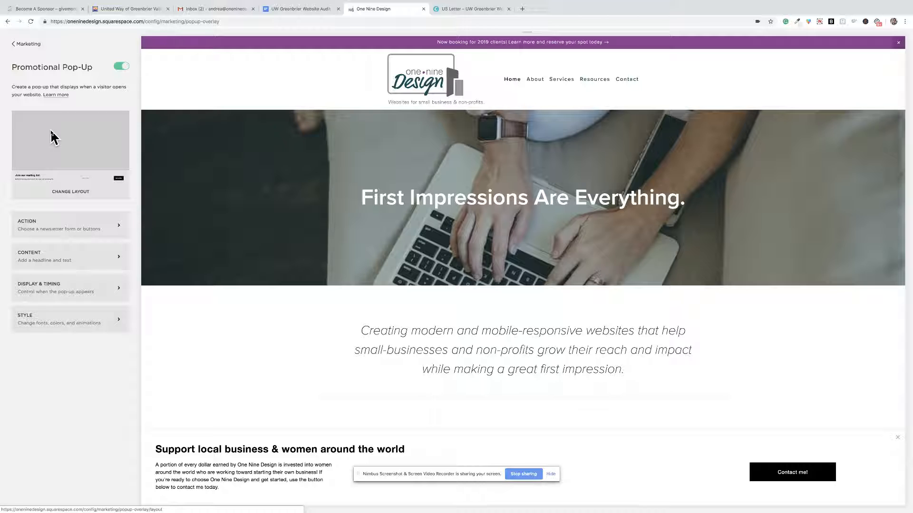
left_click(550, 474)
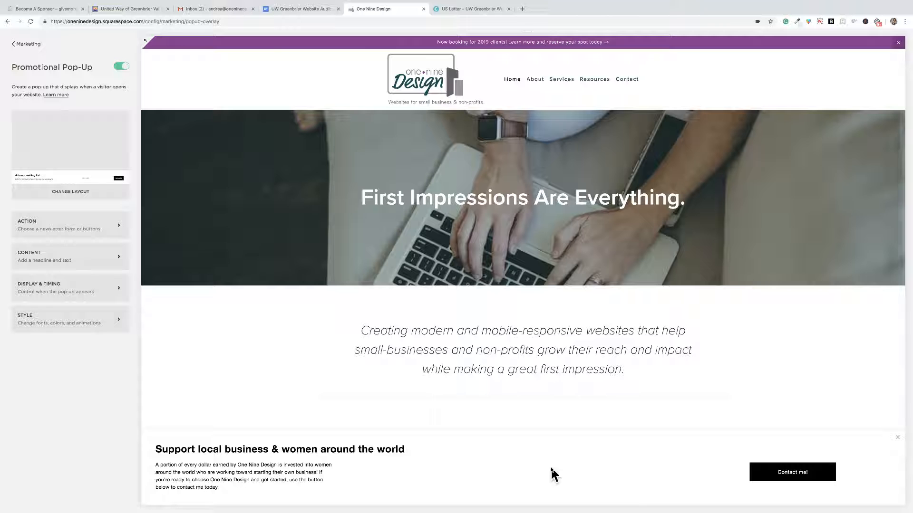
scroll(536, 461, "down", 1)
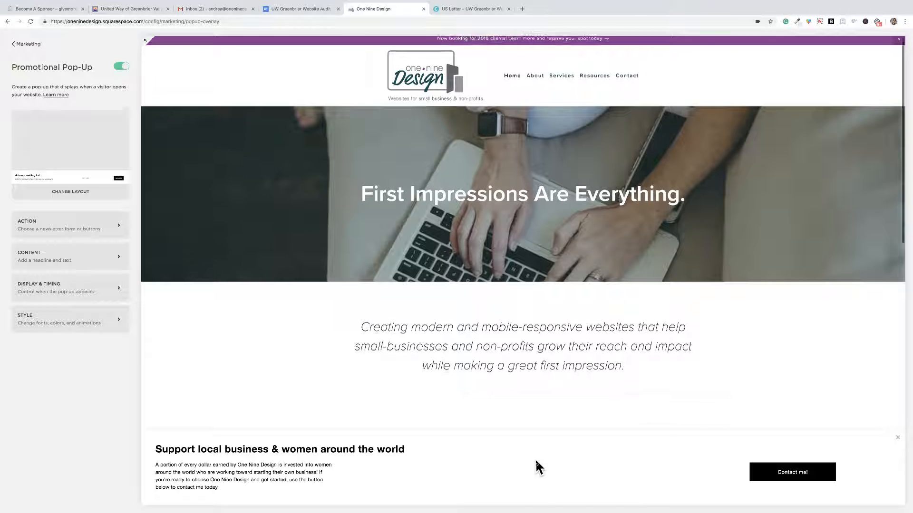
scroll(536, 461, "up", 1)
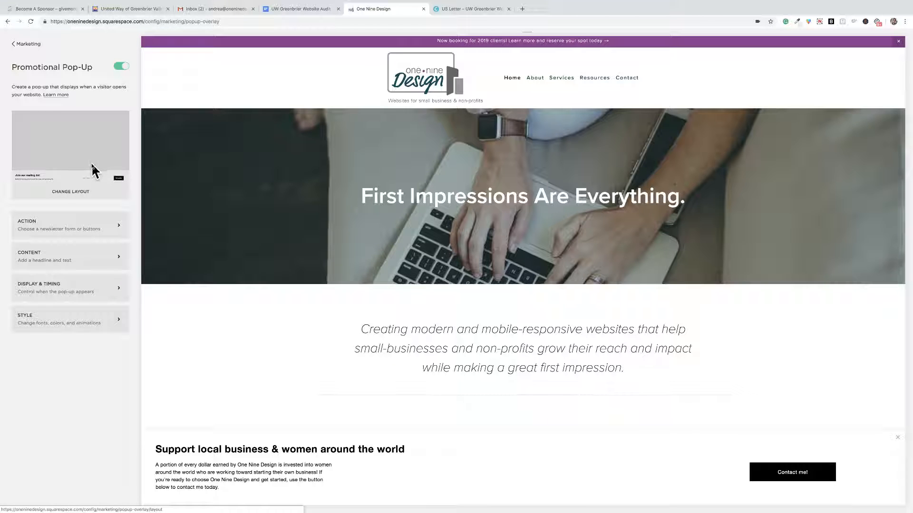
Change the pop-up layout to the white-bordered card with text over a background image, and save it.
left_click(69, 192)
mouse_move(101, 294)
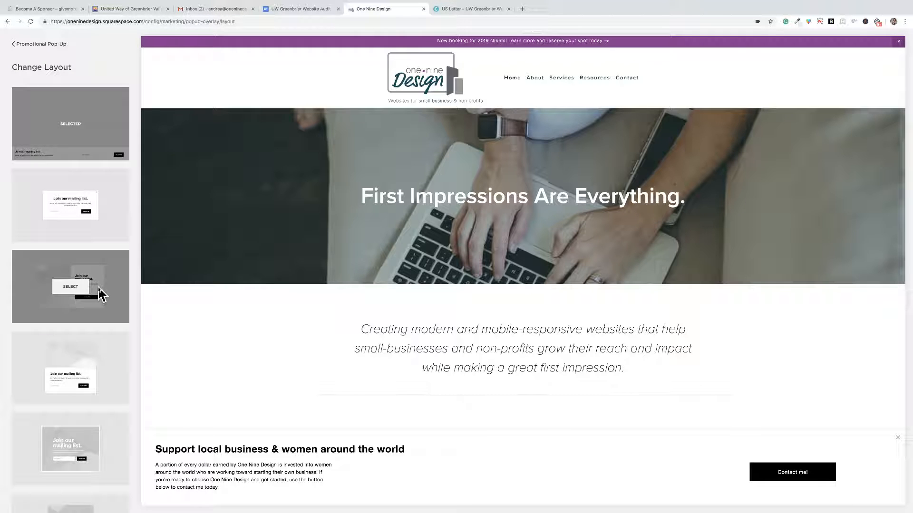
scroll(101, 290, "down", 5)
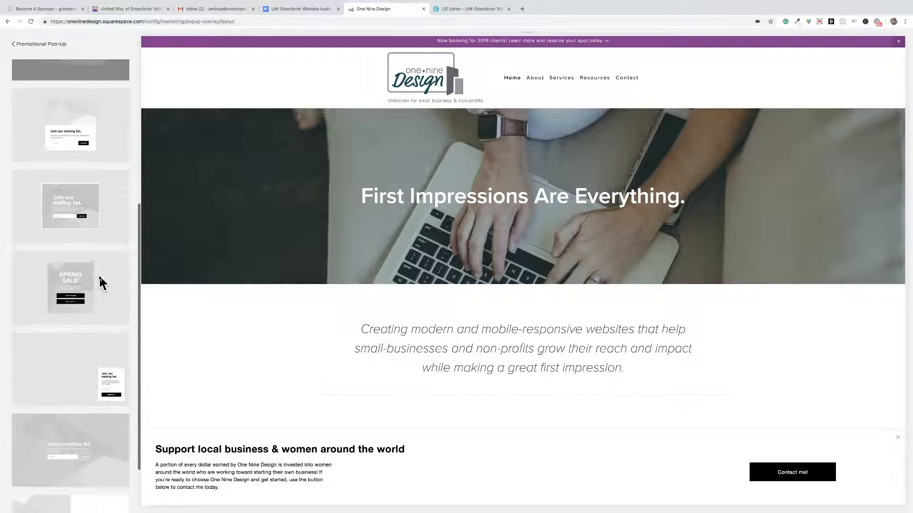
scroll(102, 283, "up", 4)
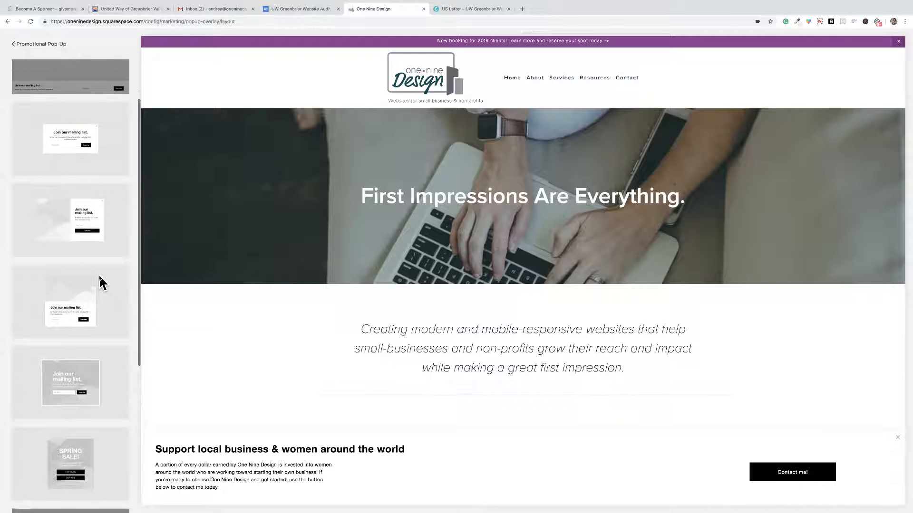
scroll(101, 283, "up", 2)
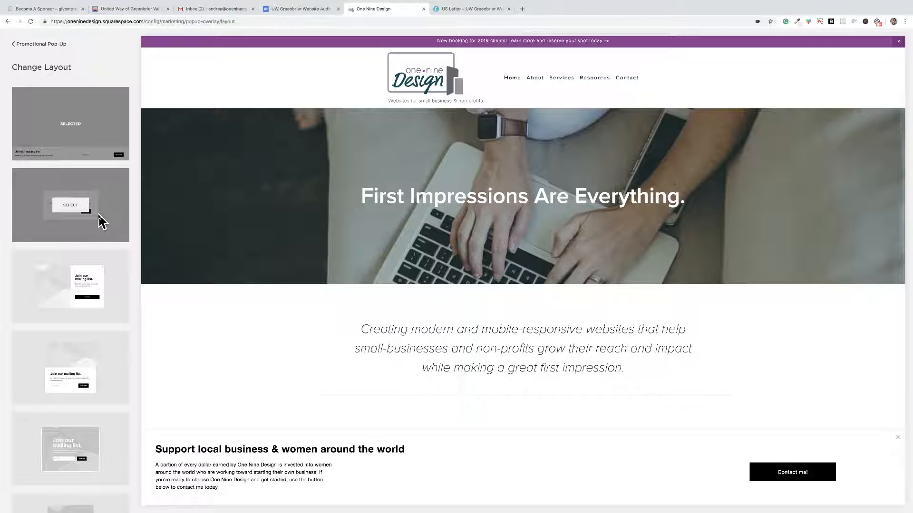
scroll(98, 221, "down", 2)
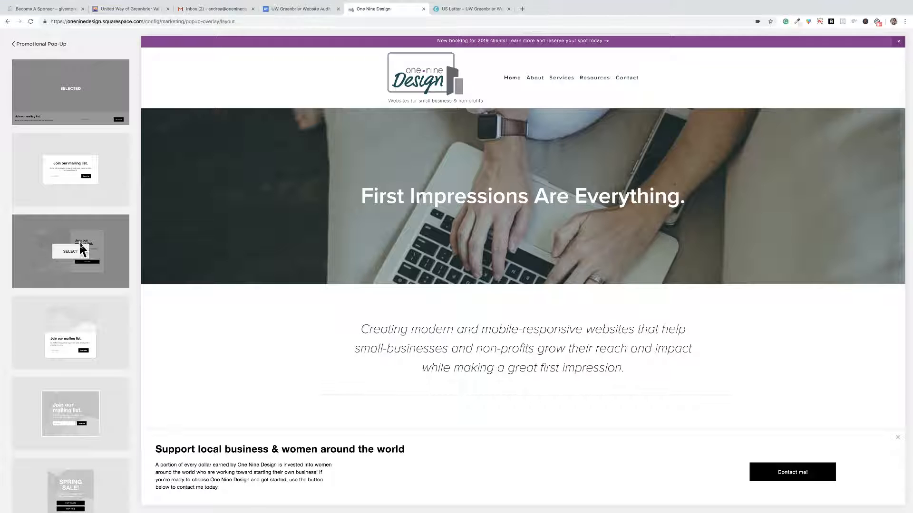
scroll(89, 278, "down", 3)
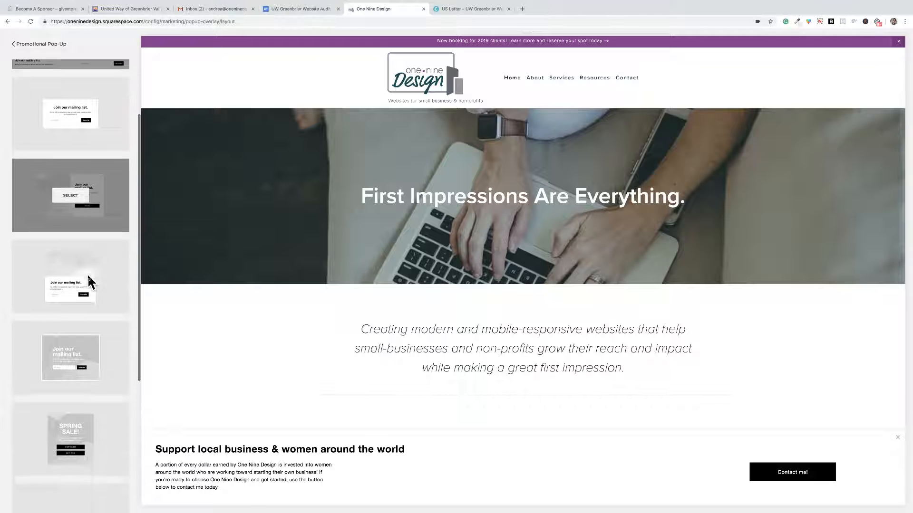
scroll(90, 273, "down", 3)
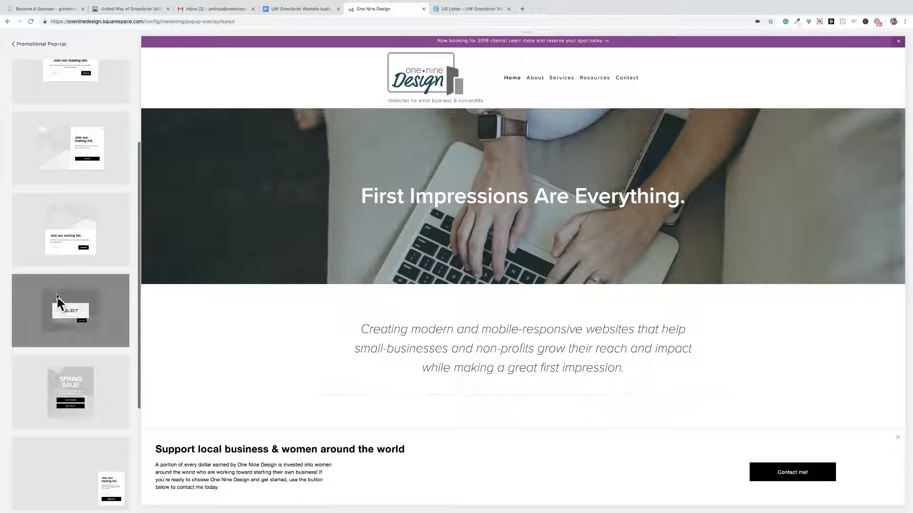
scroll(105, 363, "down", 8)
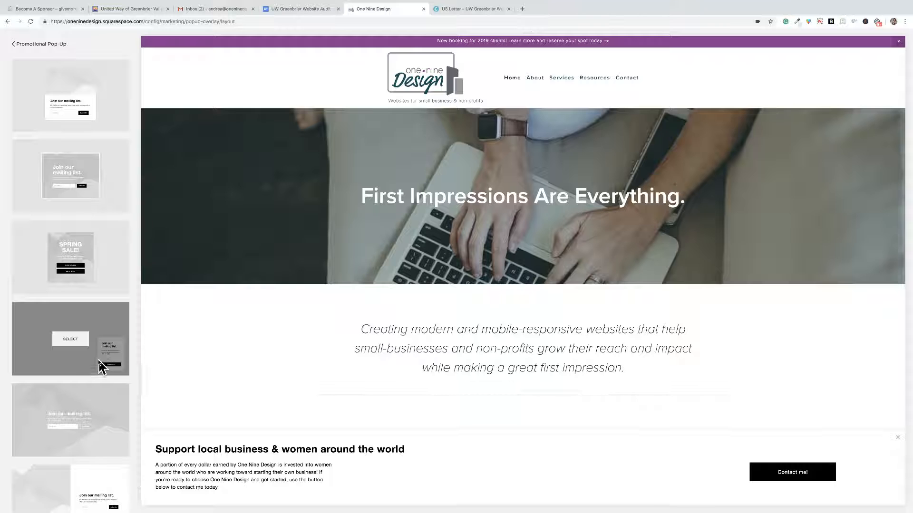
scroll(108, 407, "down", 1)
scroll(111, 413, "down", 2)
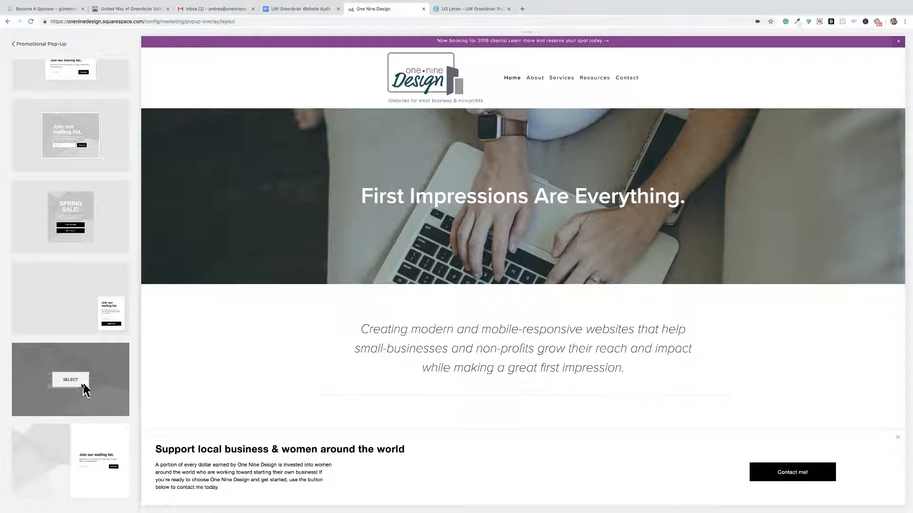
scroll(85, 379, "up", 7)
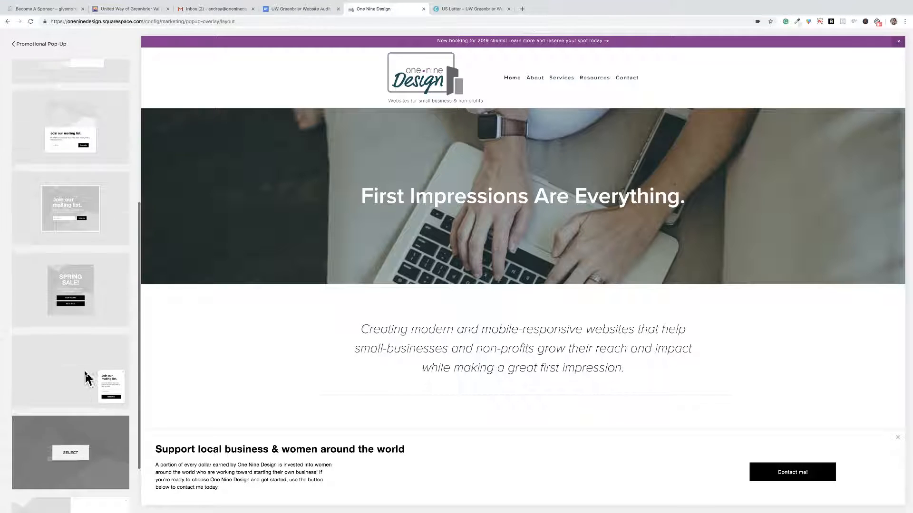
scroll(86, 379, "up", 6)
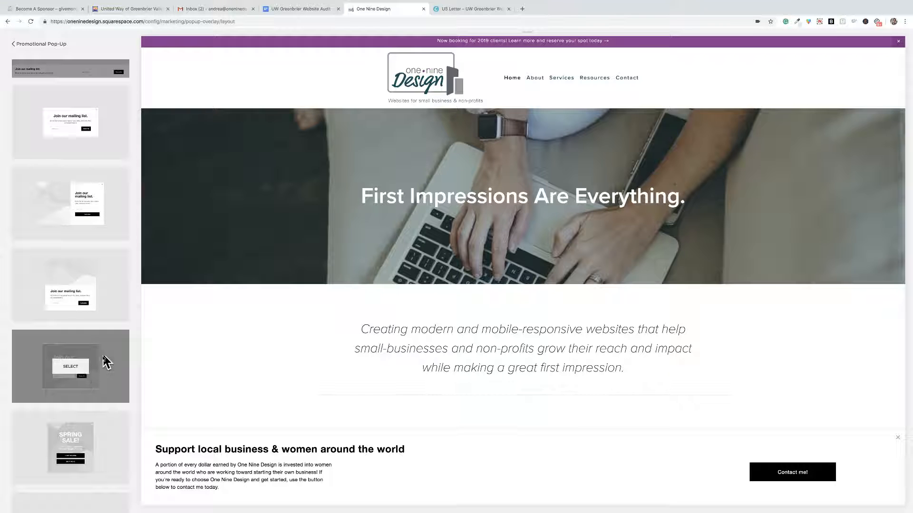
left_click(69, 367)
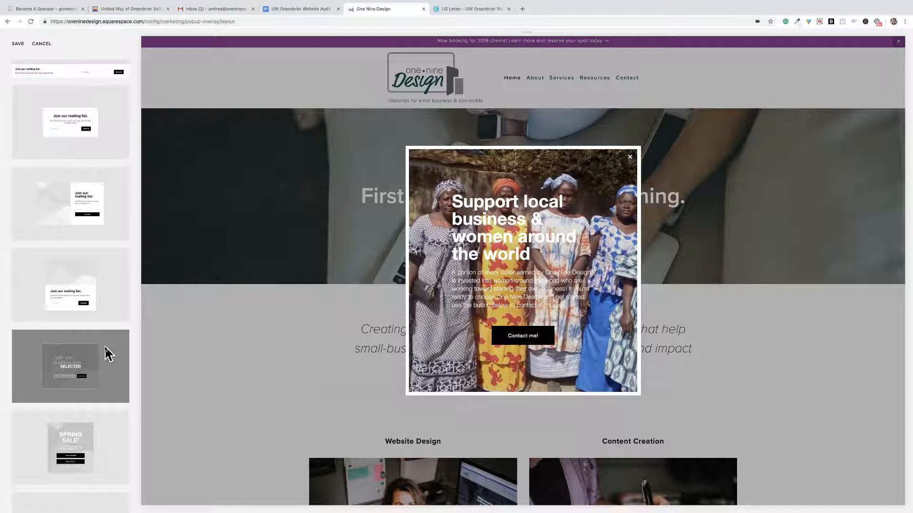
left_click(17, 44)
left_click(16, 44)
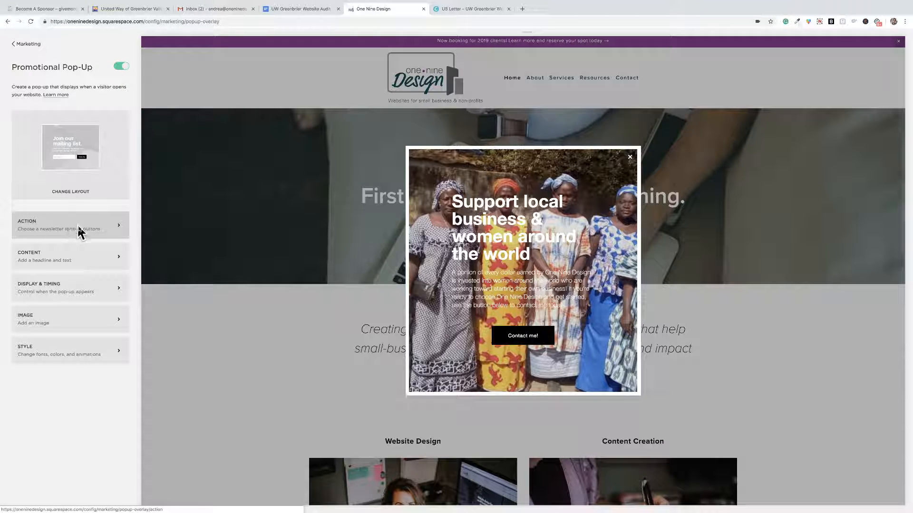
Set the pop-up's "Contact me!" button to a Phone link using the business phone number.
left_click(62, 234)
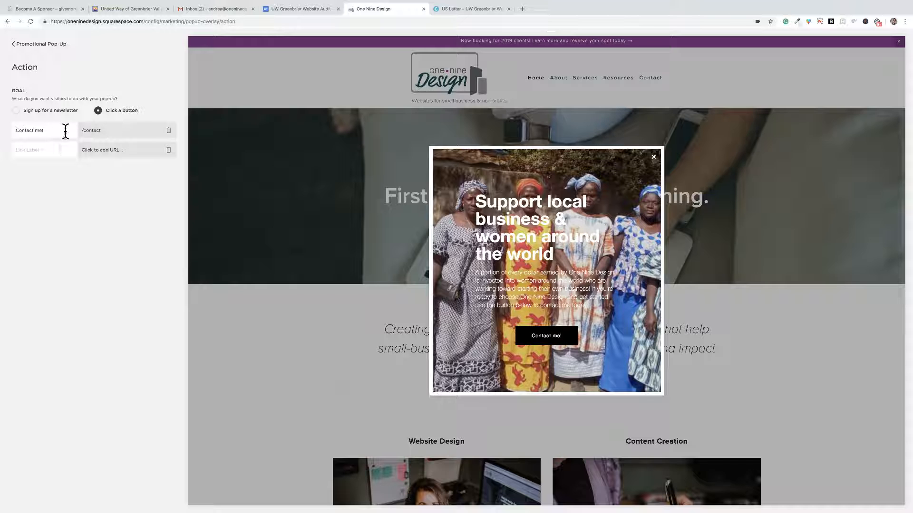
left_click(109, 130)
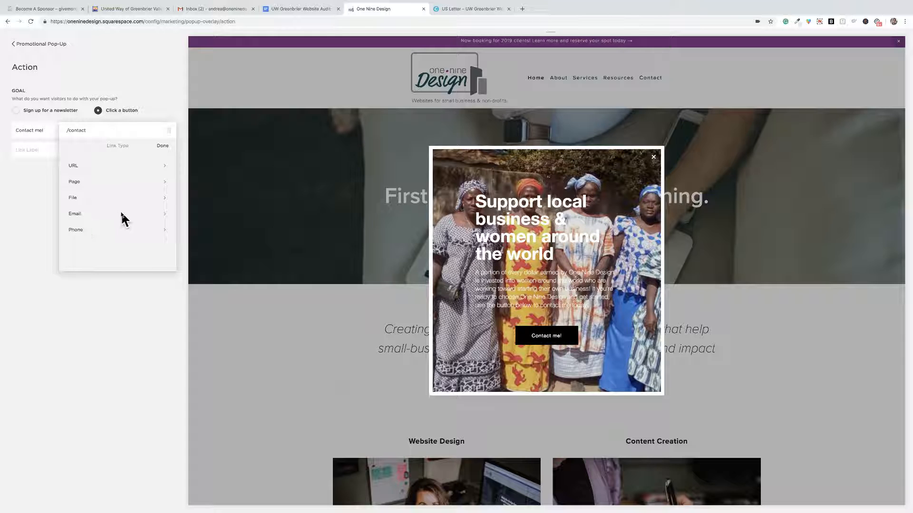
left_click(119, 232)
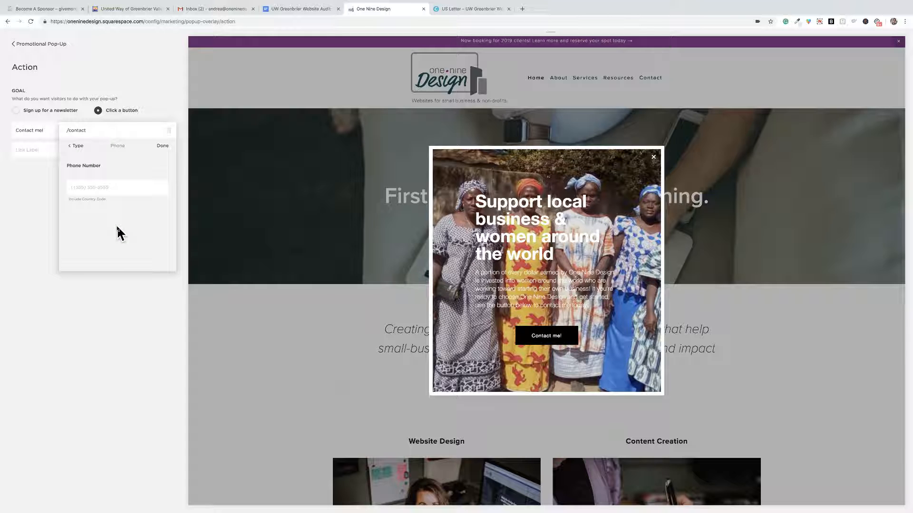
left_click(89, 186)
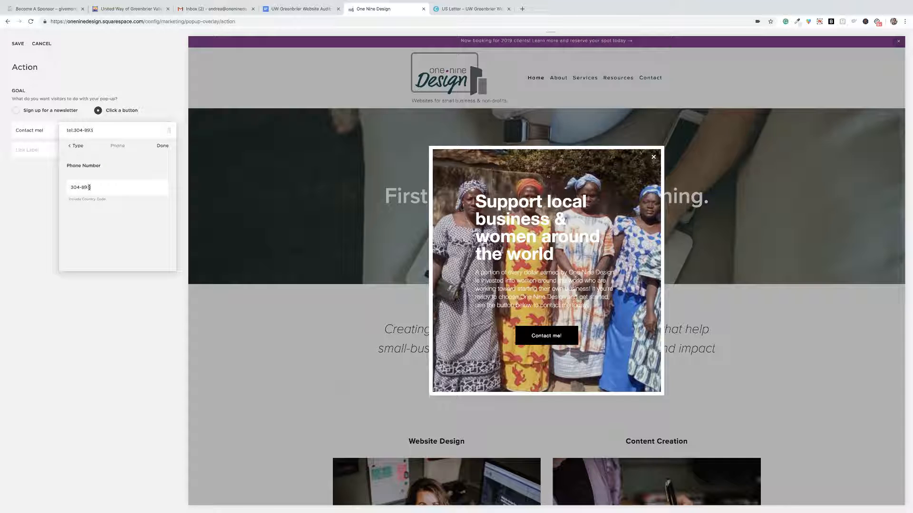
left_click(163, 147)
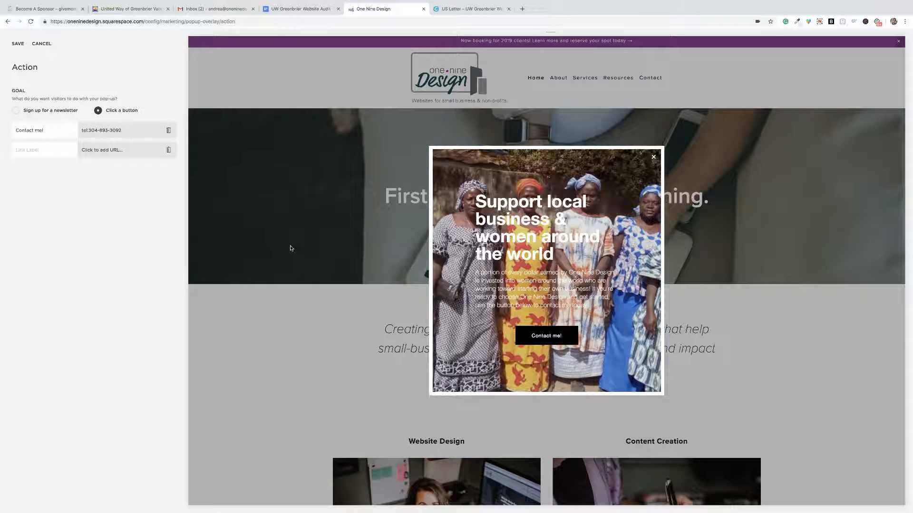
Test the "Contact me!" button's phone link in the preview without opening FaceTime, and save the action settings.
left_click(548, 336)
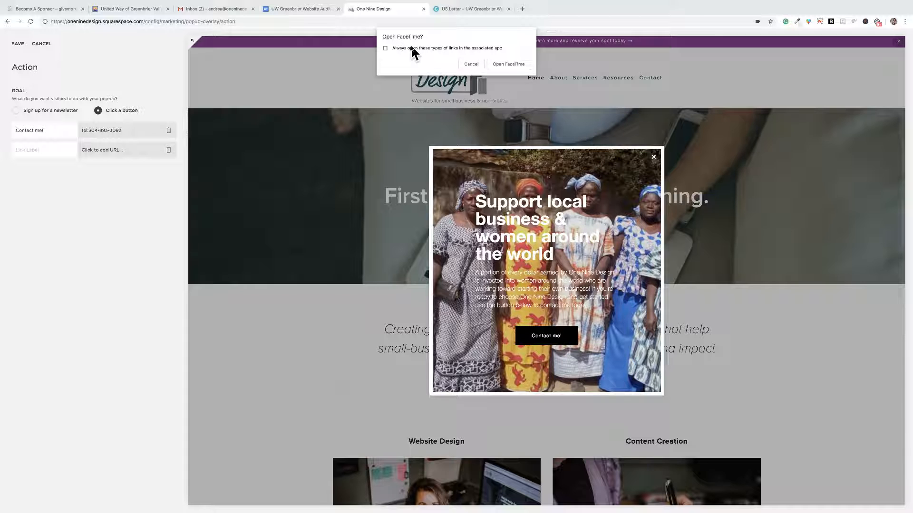
left_click(468, 64)
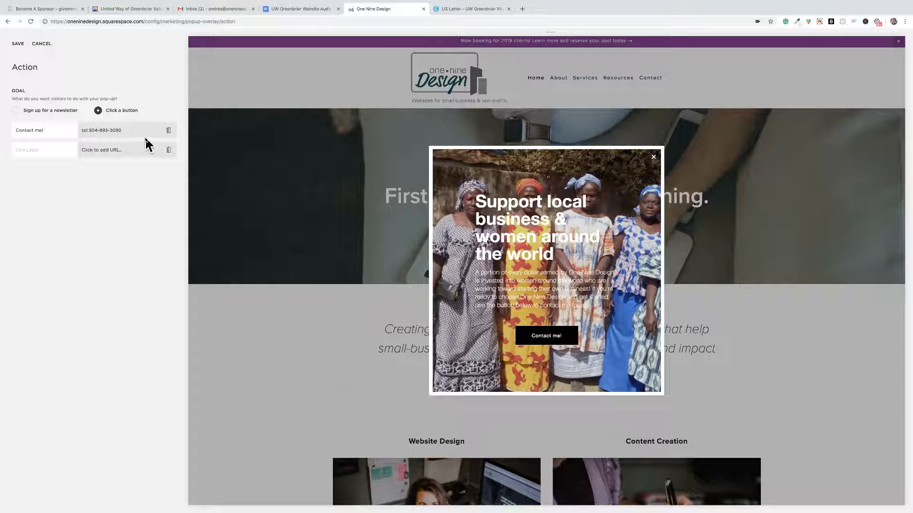
left_click(17, 44)
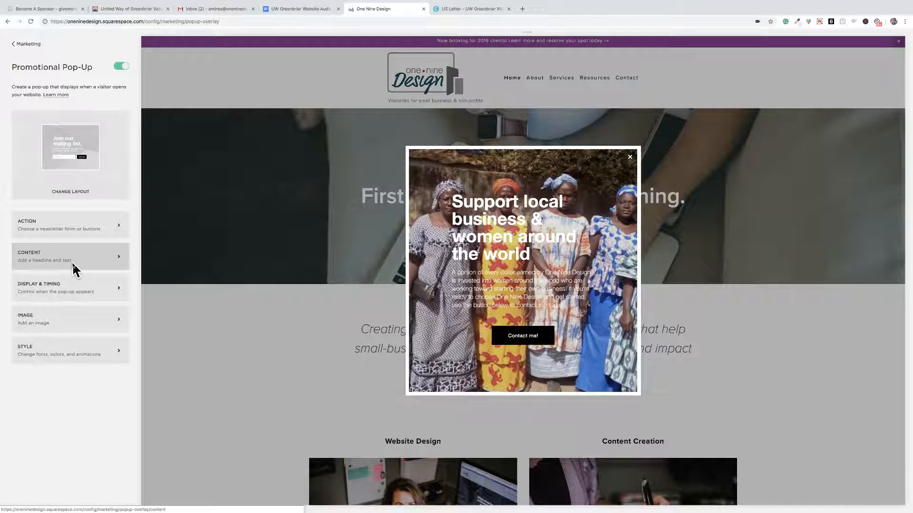
Replace the pop-up headline with "Now booking clients for 2019!".
left_click(73, 264)
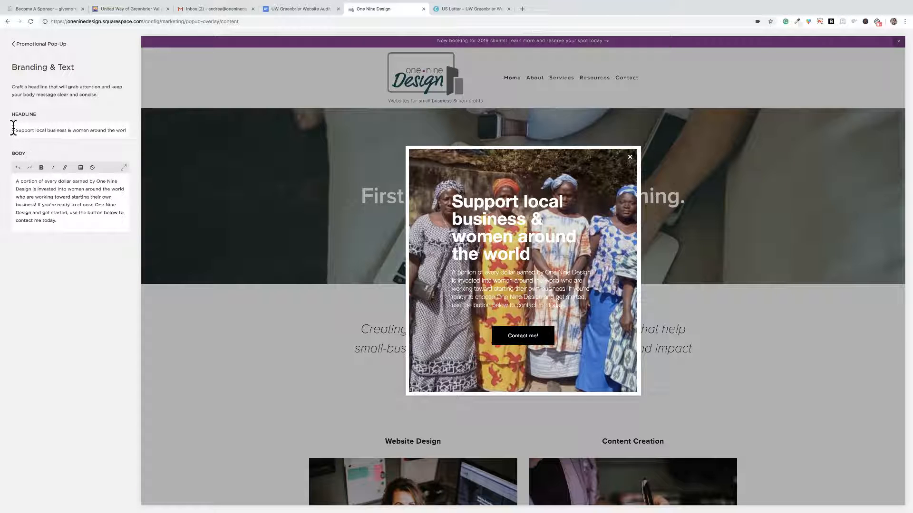
left_click_drag(14, 130, 137, 134)
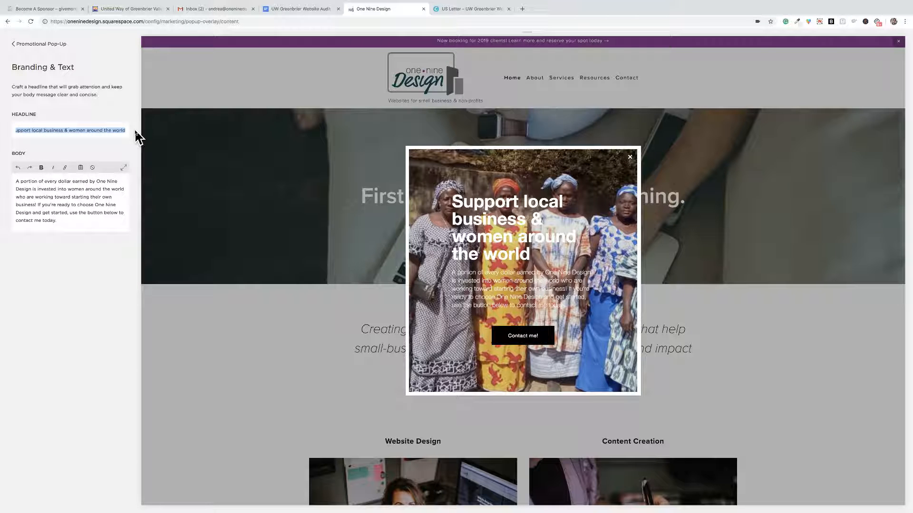
type("Now")
key("BackSpace")
type("bookin")
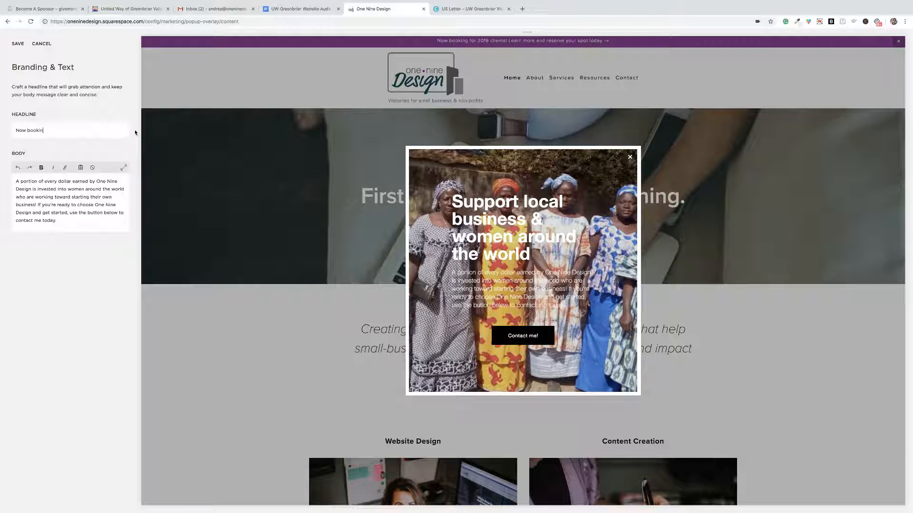
type("g fclients for 2019!")
Delete the first sentence of the pop-up body, about investing in women around the world, and save the content.
left_click(81, 220)
left_click_drag(37, 204, 15, 180)
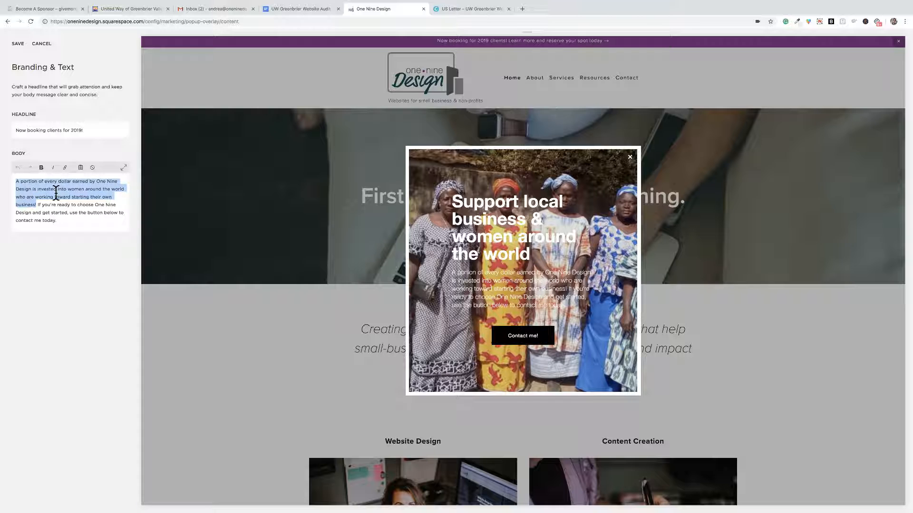
key("BackSpace")
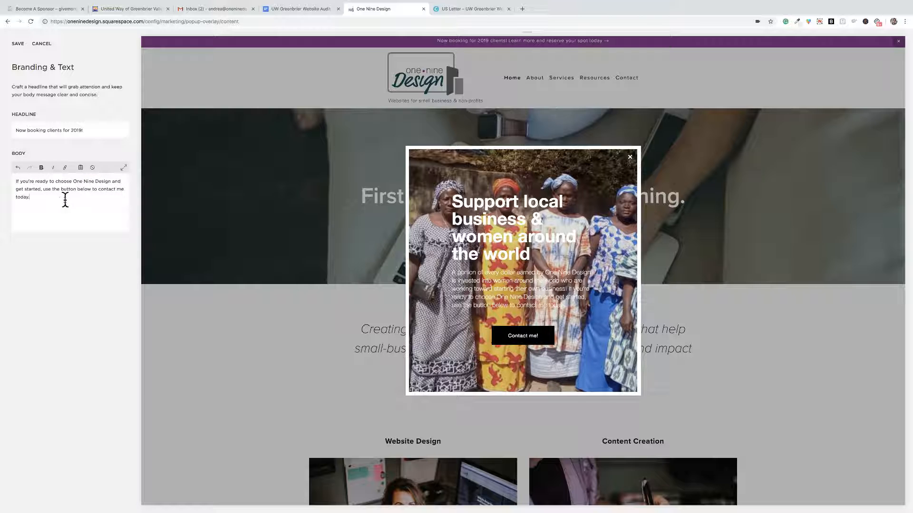
left_click(17, 43)
left_click(16, 44)
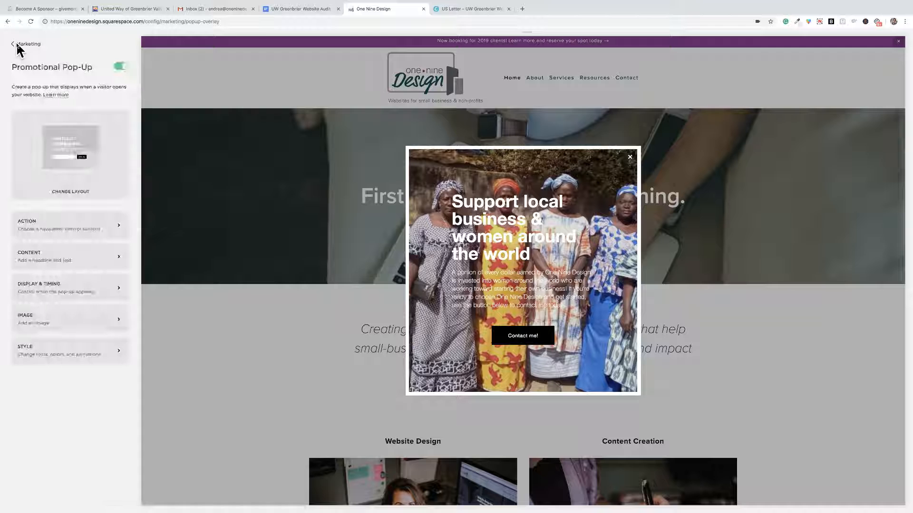
In the display and timing settings, limit the pop-up to Only Certain Pages and examine the list of selectable pages.
left_click(64, 286)
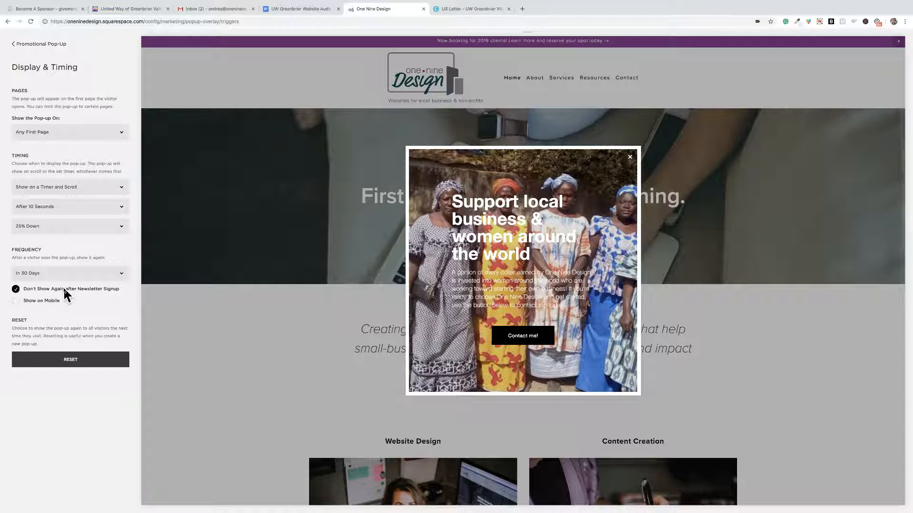
left_click(52, 133)
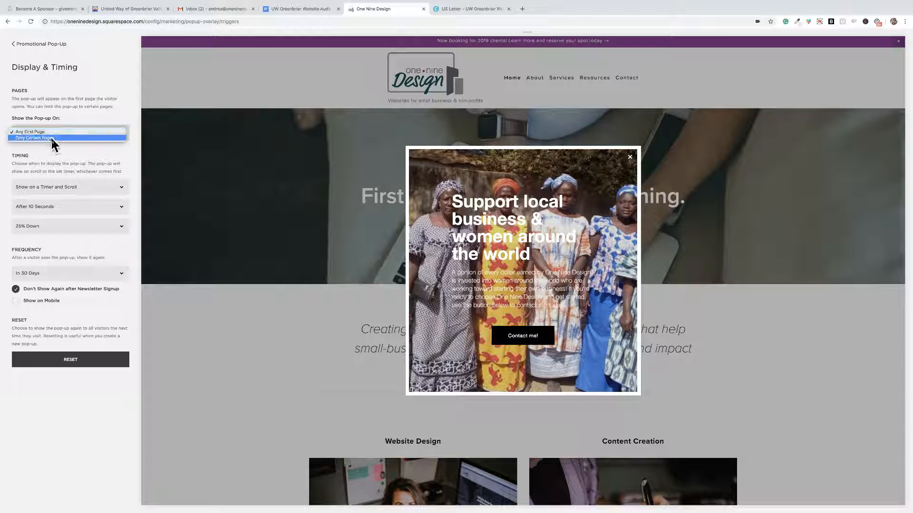
left_click(52, 138)
left_click(59, 154)
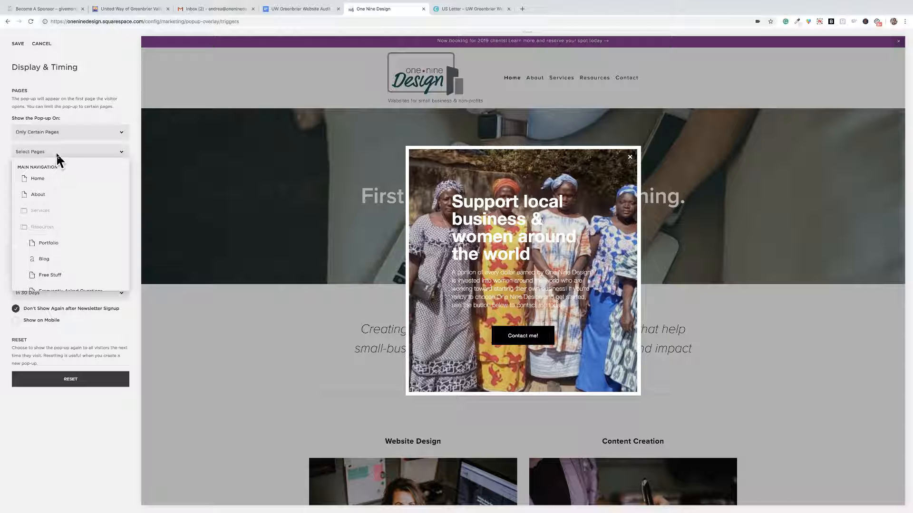
left_click(58, 152)
left_click(56, 132)
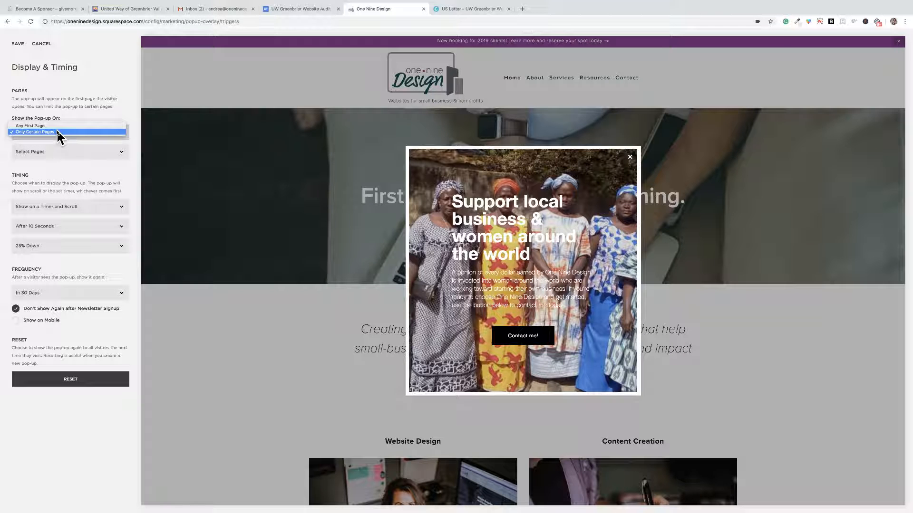
left_click(57, 132)
left_click(57, 153)
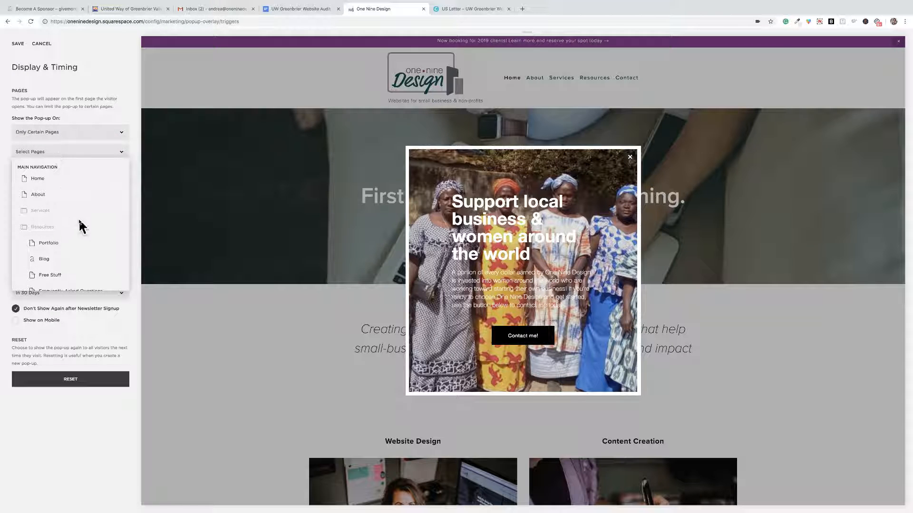
scroll(81, 226, "down", 3)
scroll(81, 226, "down", 6)
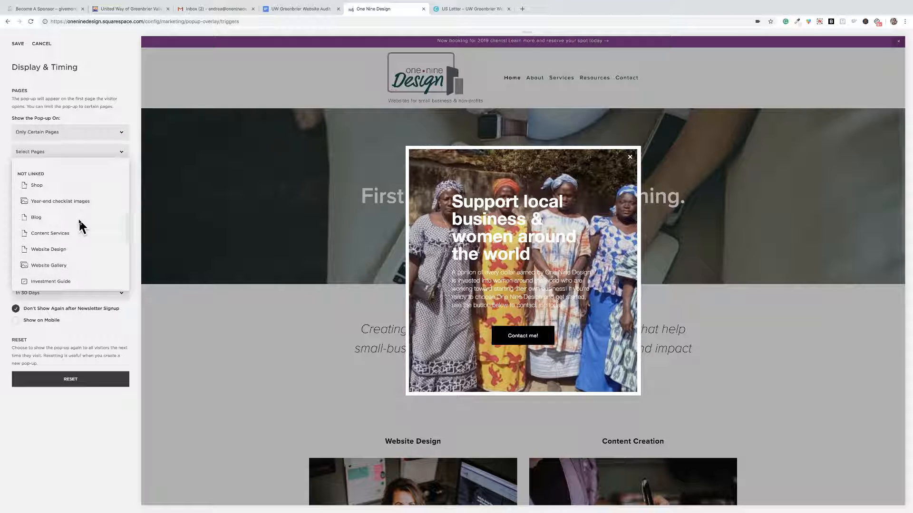
left_click(139, 189)
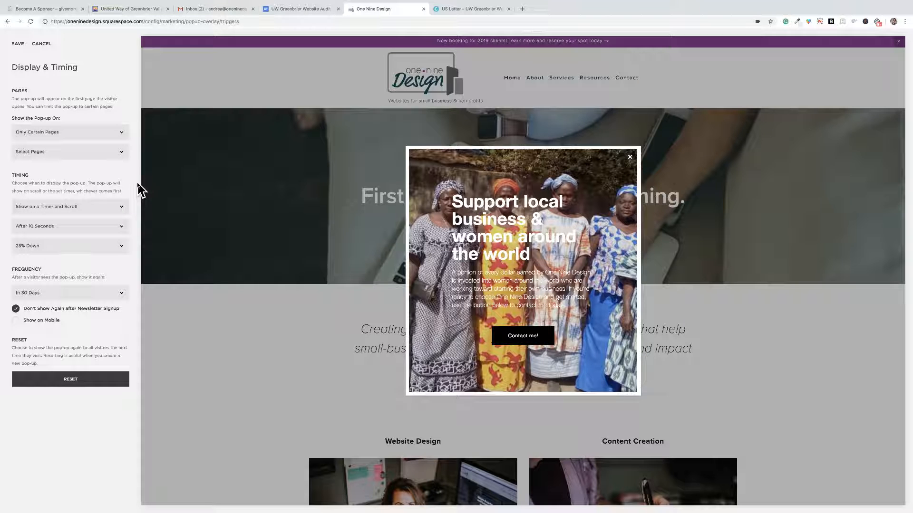
Set the pop-up to show on Any First Page, with the timing option Show on a Timer and Scroll.
left_click(51, 133)
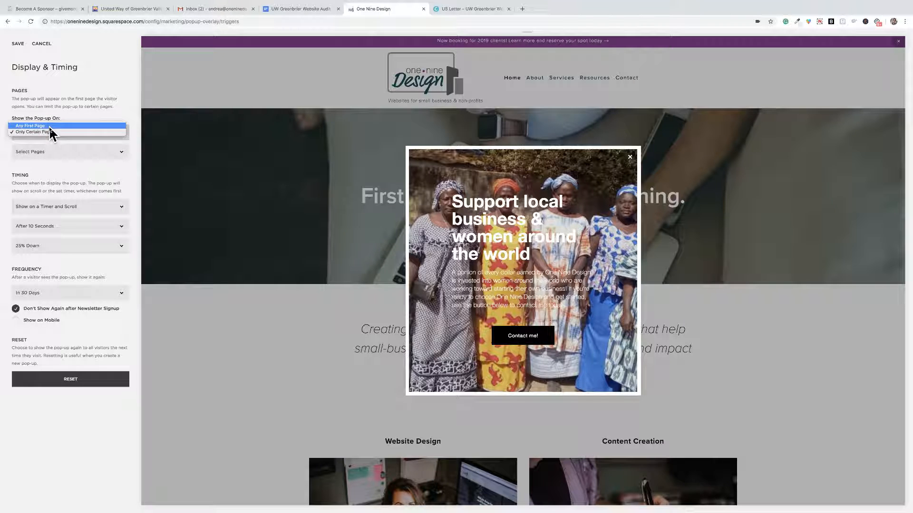
left_click(49, 127)
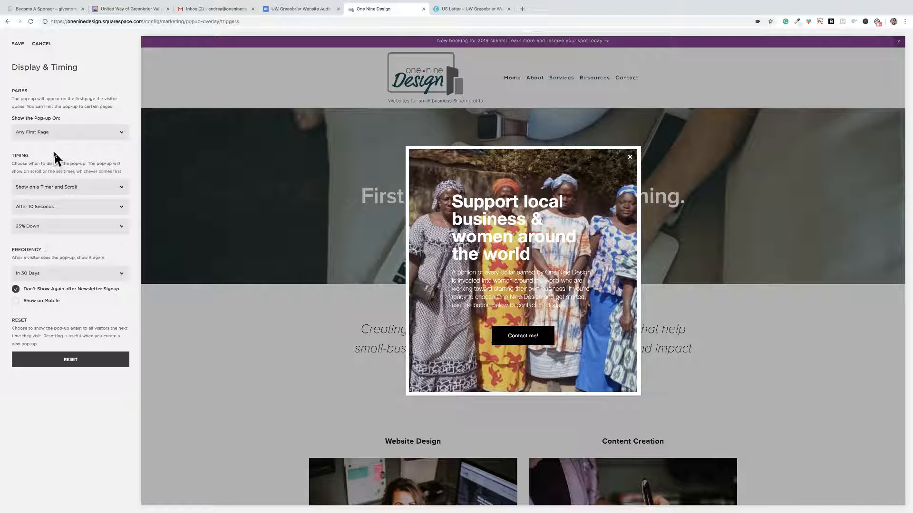
left_click(82, 188)
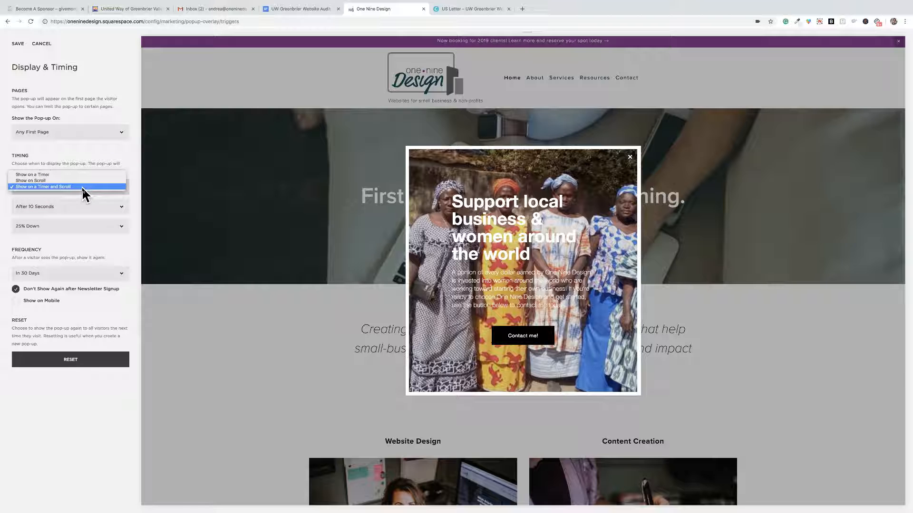
left_click(82, 187)
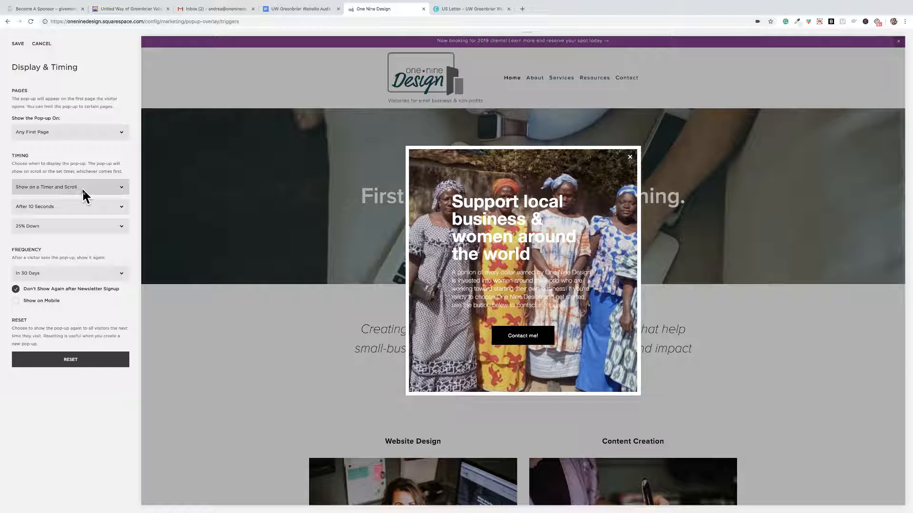
left_click(83, 190)
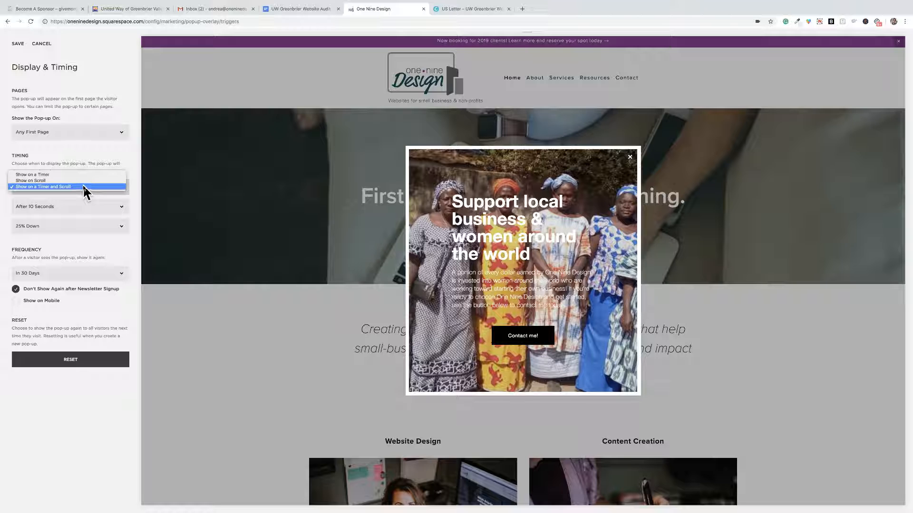
left_click(83, 187)
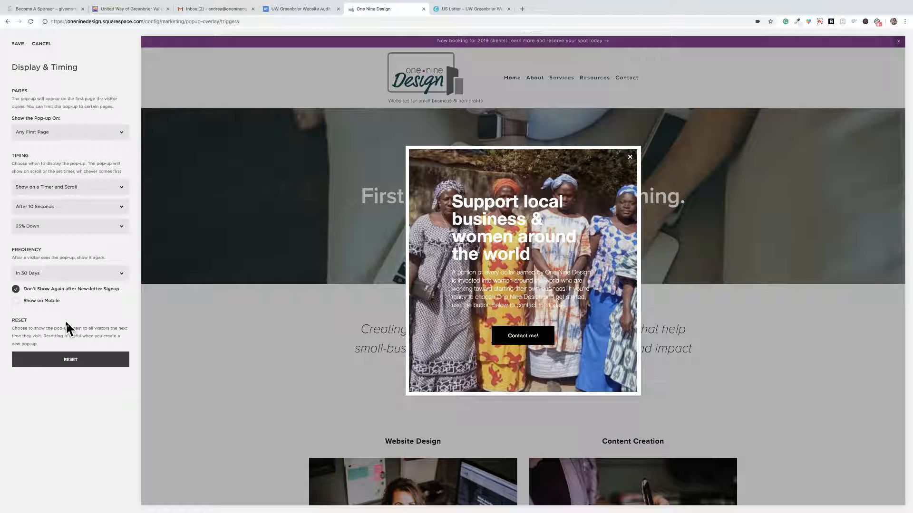
Keep the pop-up frequency at In 30 Days, reset the pop-up for all visitors, and save the display and timing settings.
left_click(55, 278)
left_click(53, 274)
left_click(73, 360)
left_click(72, 380)
left_click(69, 358)
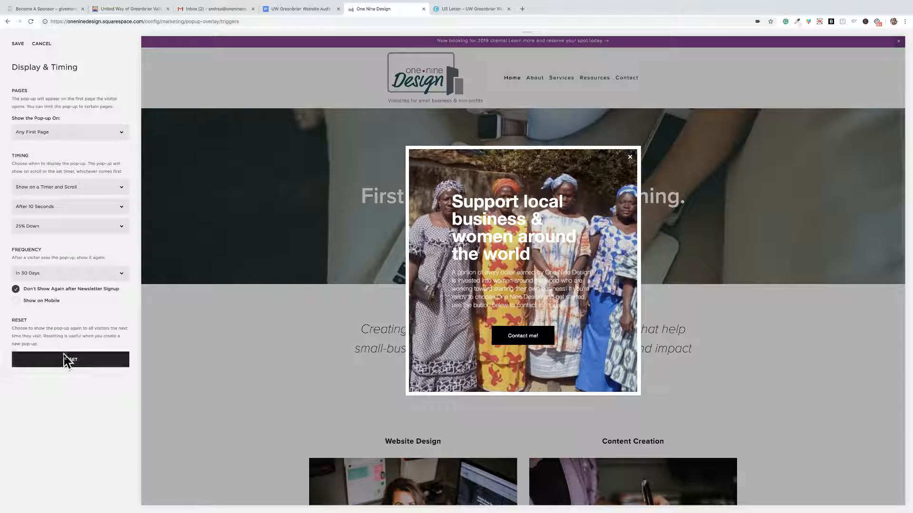
left_click(17, 44)
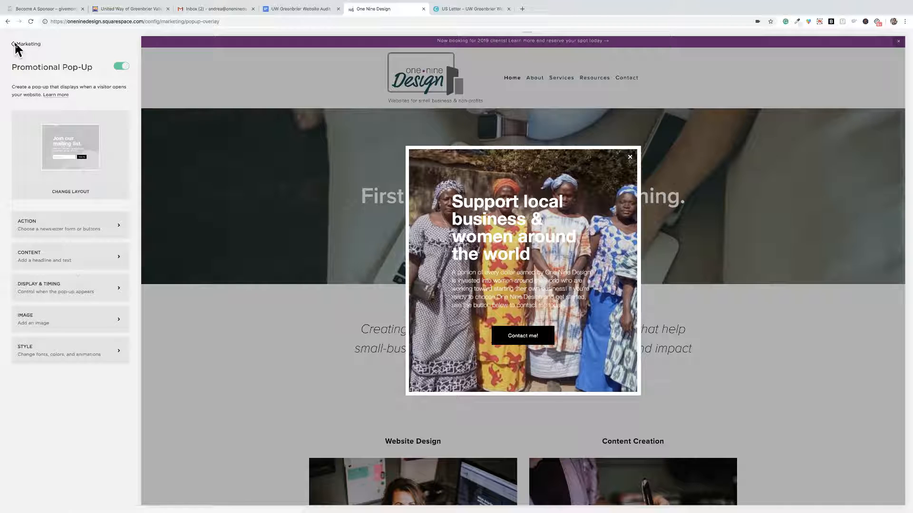
Remove the existing photo of the women from the pop-up's image settings.
left_click(68, 321)
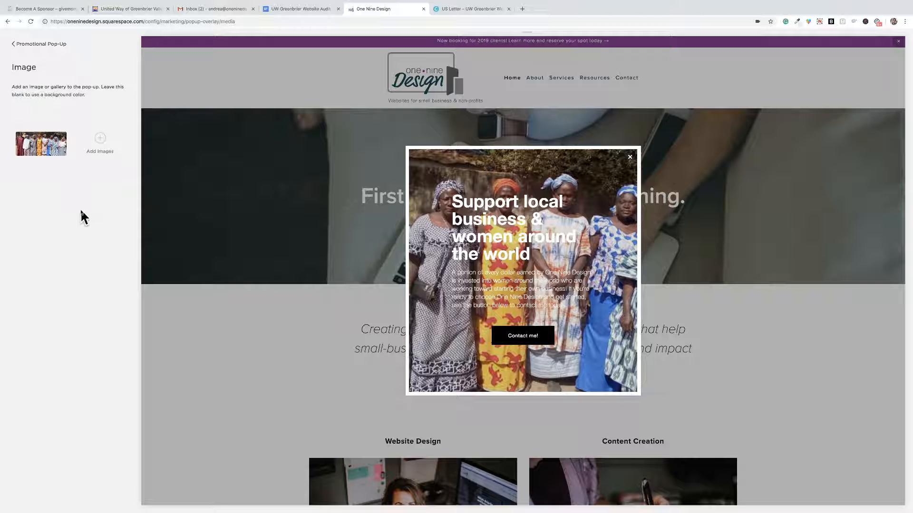
left_click(65, 136)
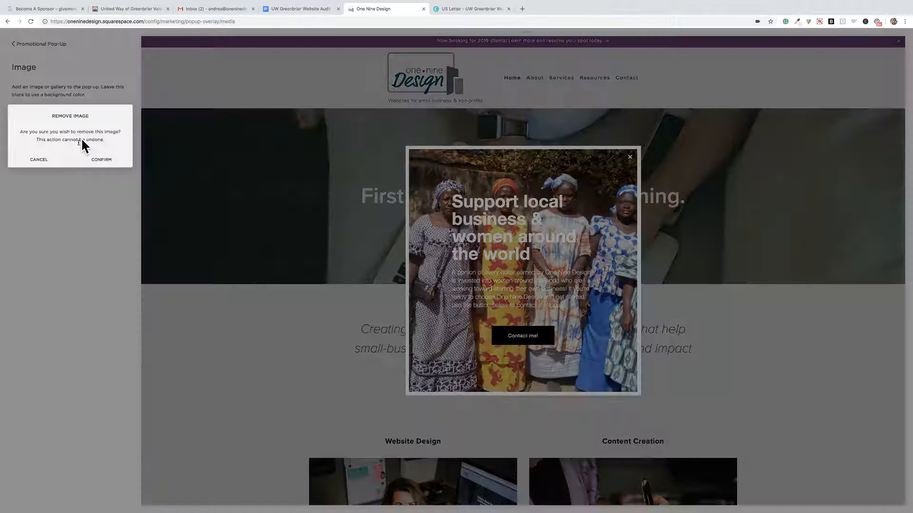
left_click(97, 159)
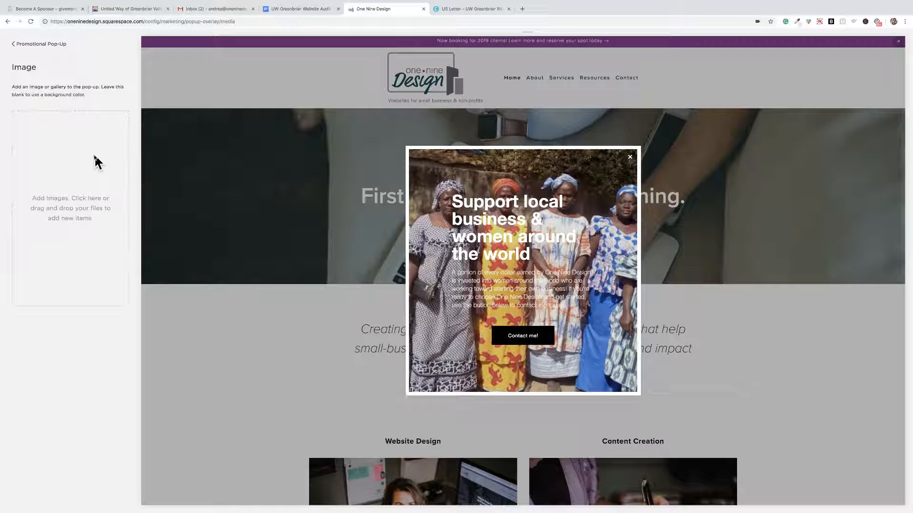
Start an image upload and preview placeit.png, TC responsive mock up.png and WVAHA.png in the One Nine Design folder's Client Thumbnails.
left_click(77, 202)
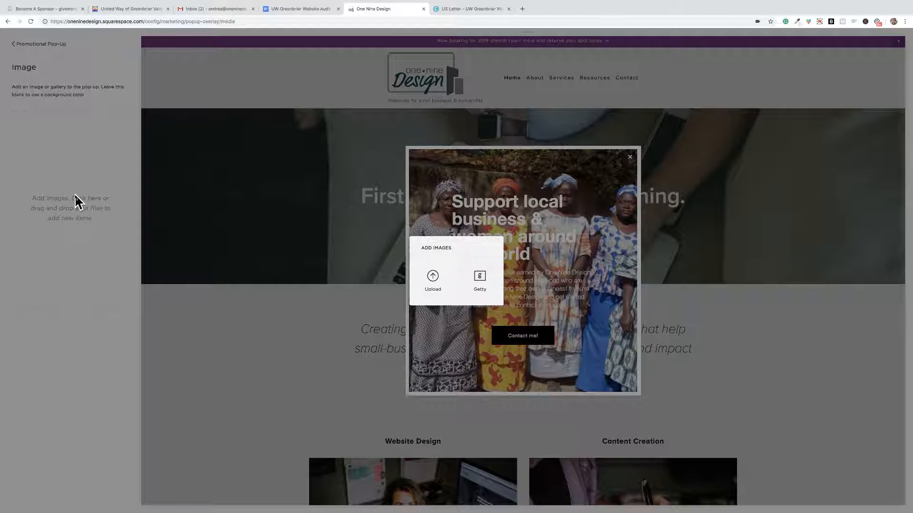
left_click(430, 278)
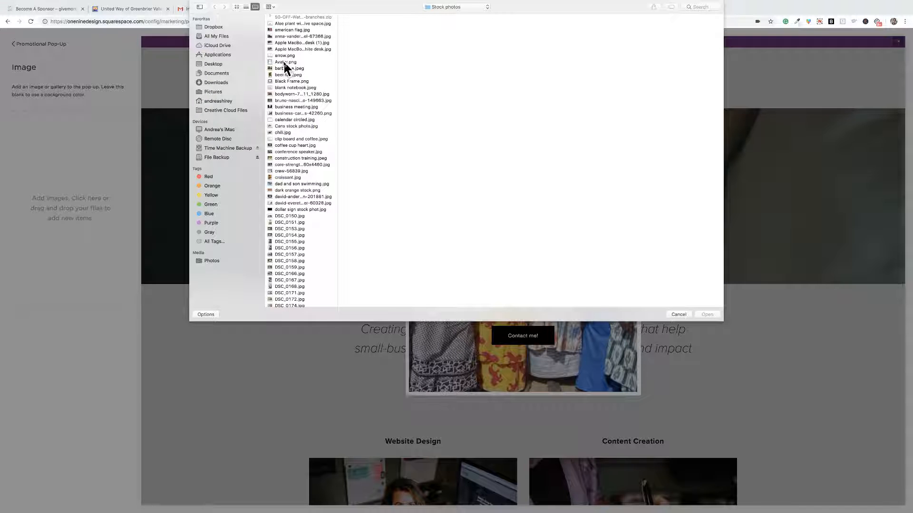
scroll(299, 175, "down", 3)
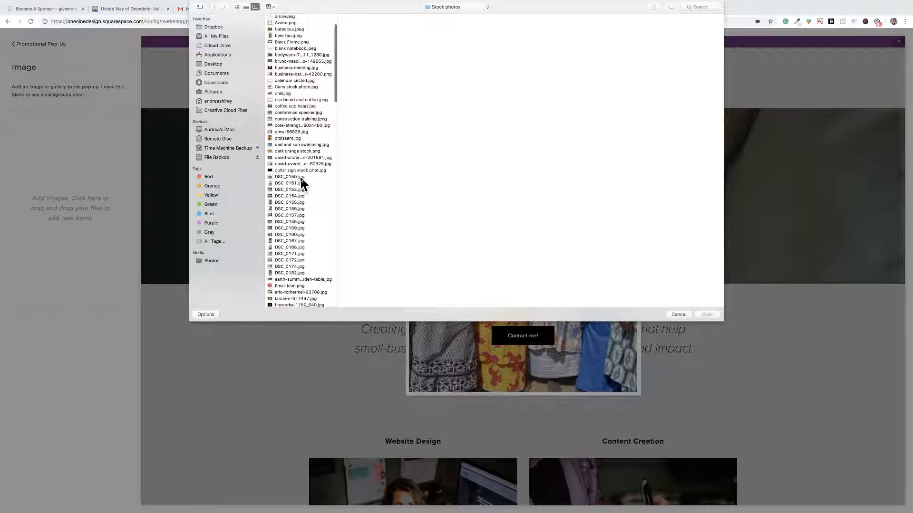
scroll(301, 180, "down", 5)
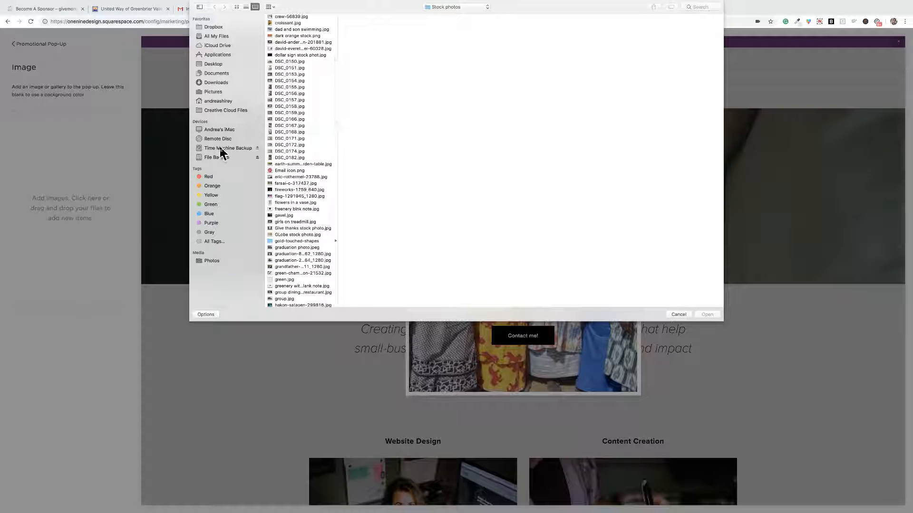
left_click(217, 76)
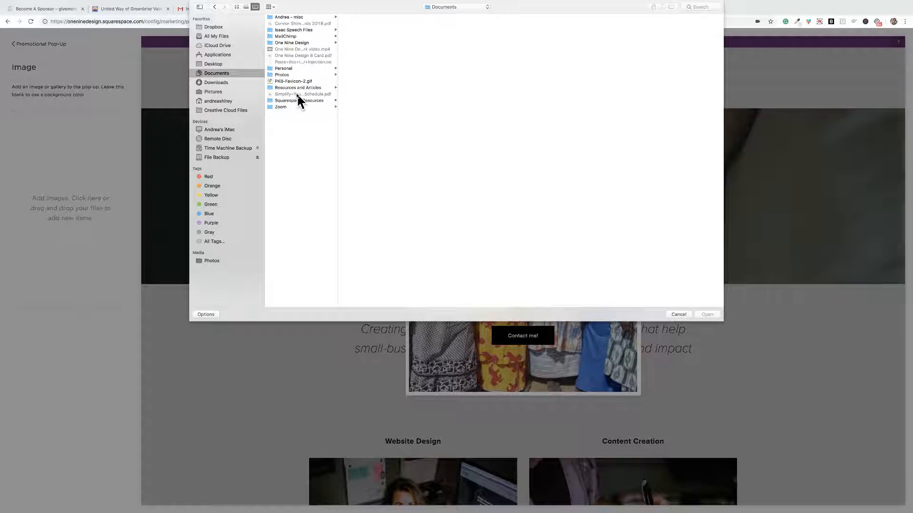
left_click(298, 42)
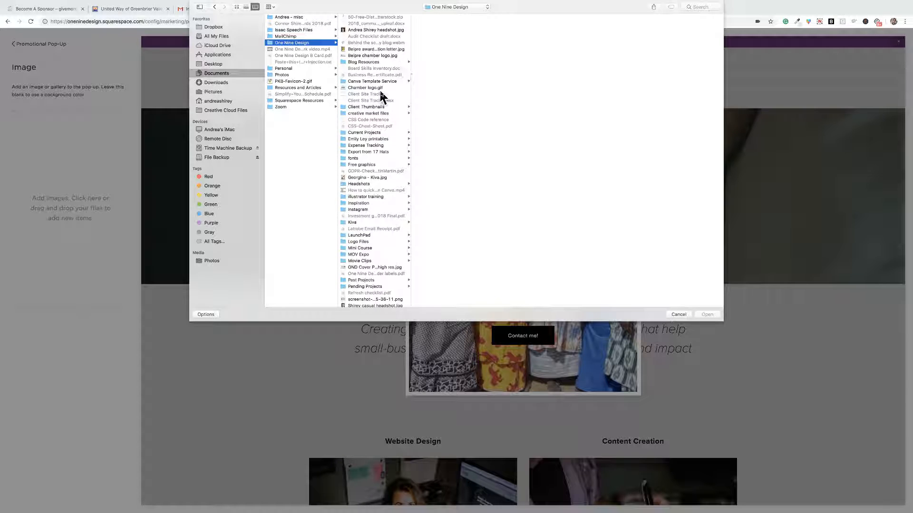
left_click(378, 107)
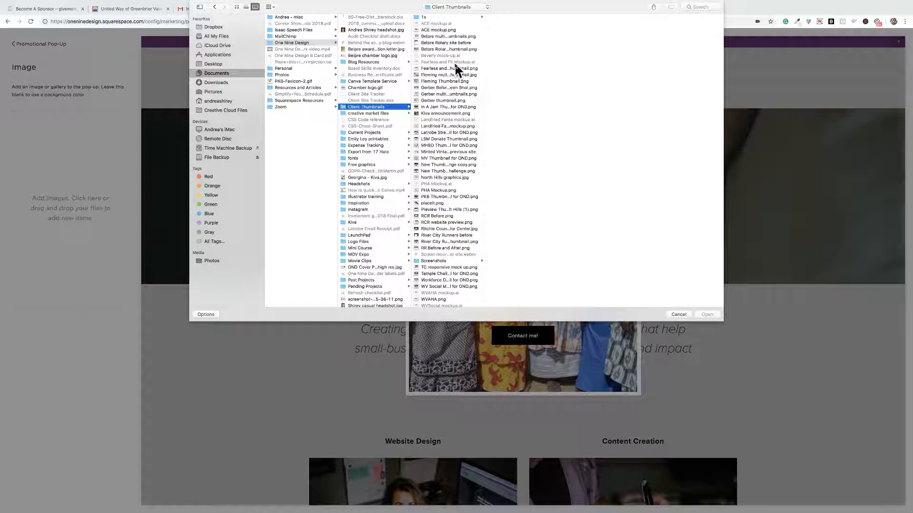
left_click(453, 201)
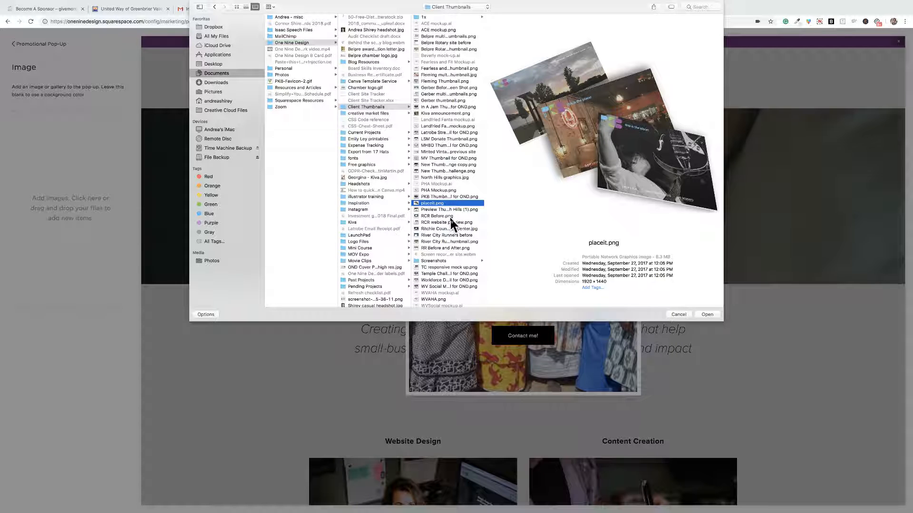
left_click(453, 268)
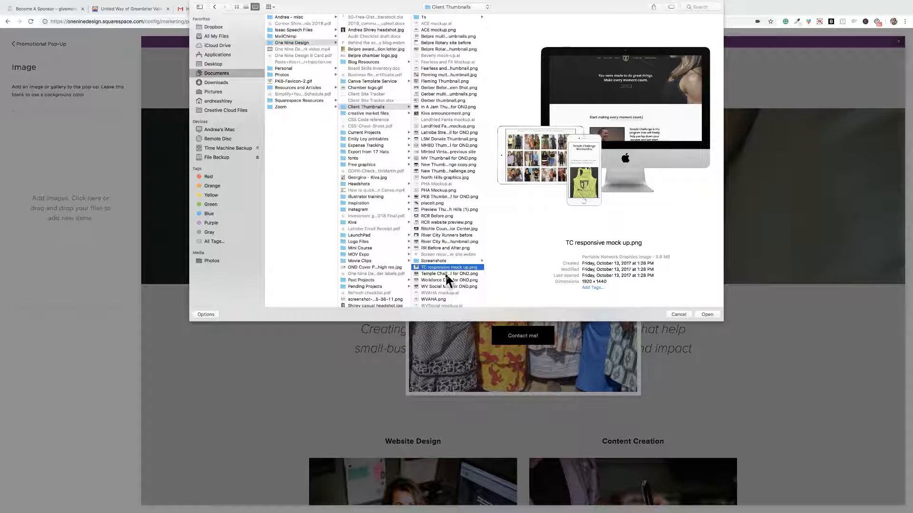
left_click(442, 298)
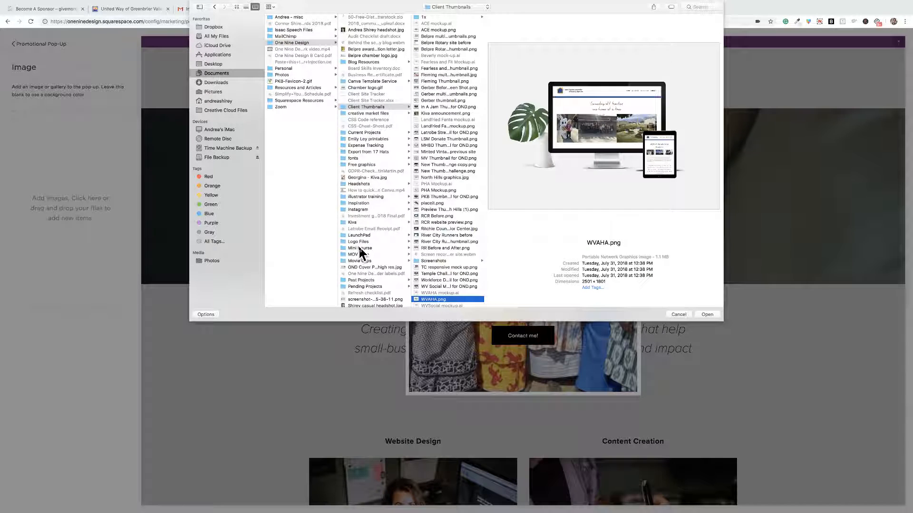
Upload "Apple MacBook & Coffee on the white desk.jpg" from the Stock photos folder as the pop-up's image.
scroll(358, 249, "down", 5)
left_click(359, 259)
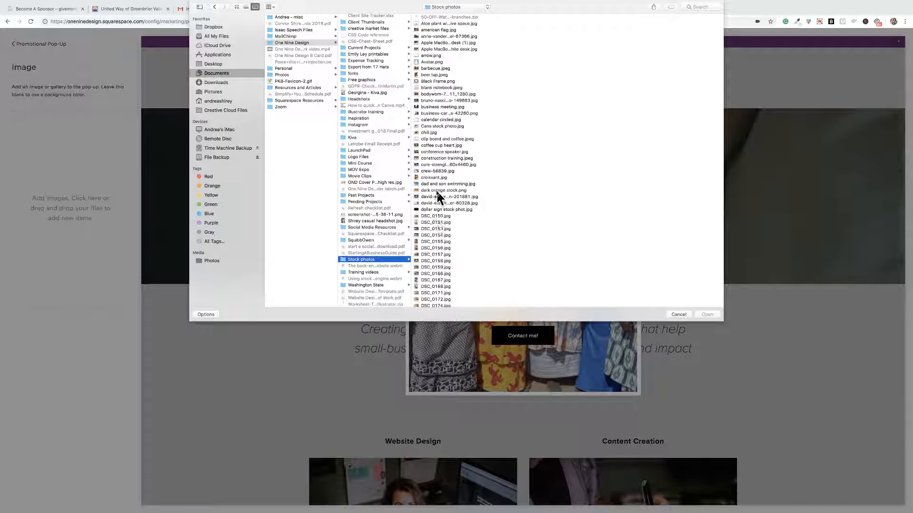
left_click(434, 217)
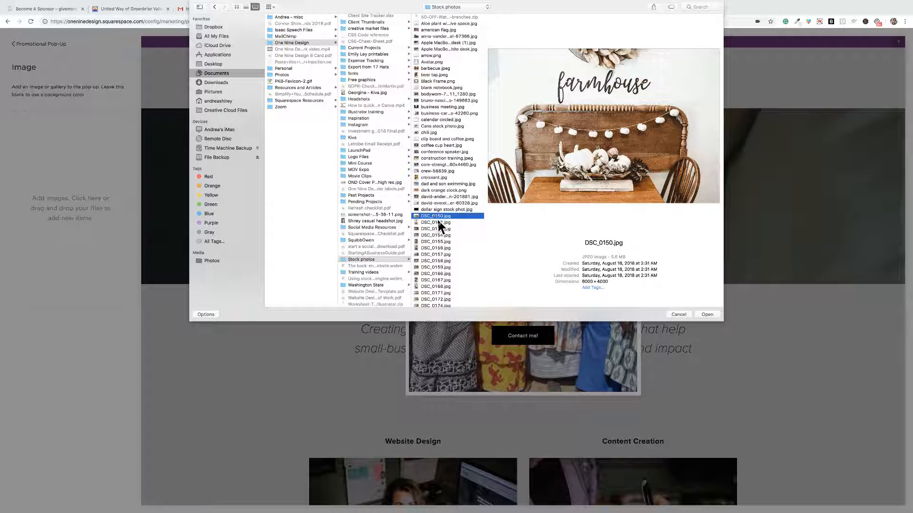
left_click(432, 87)
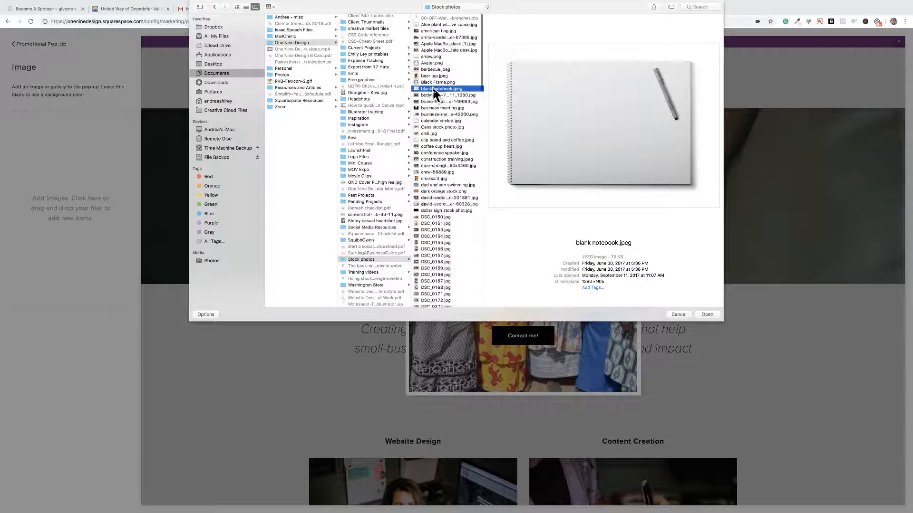
left_click(448, 49)
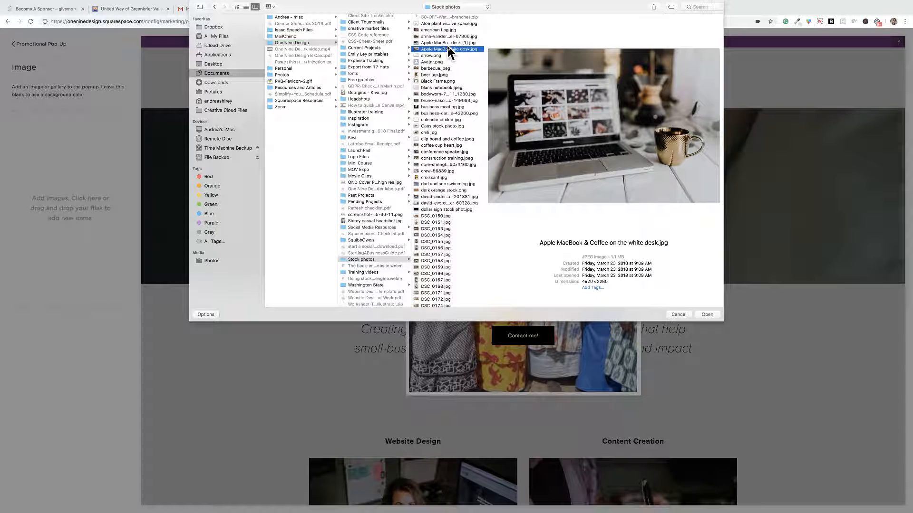
left_click(707, 314)
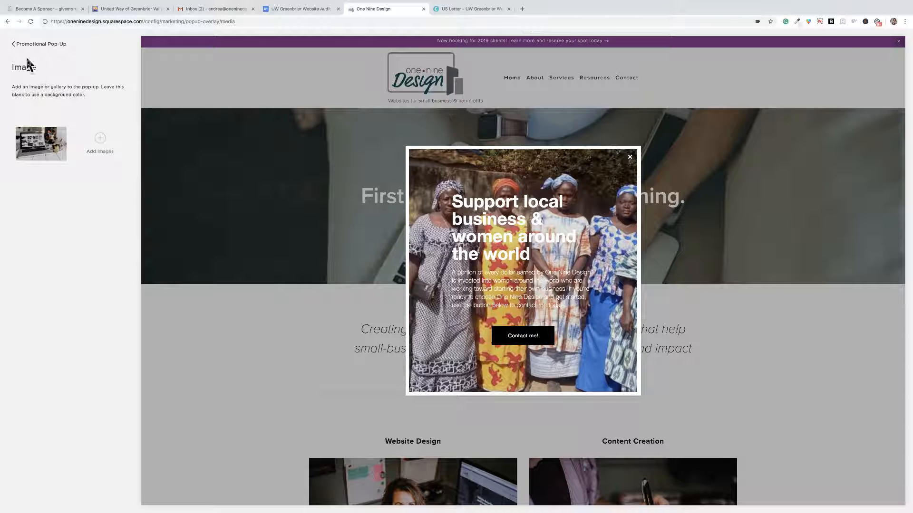
Turn the promotional pop-up off and back on, and return to the Marketing settings.
left_click(19, 44)
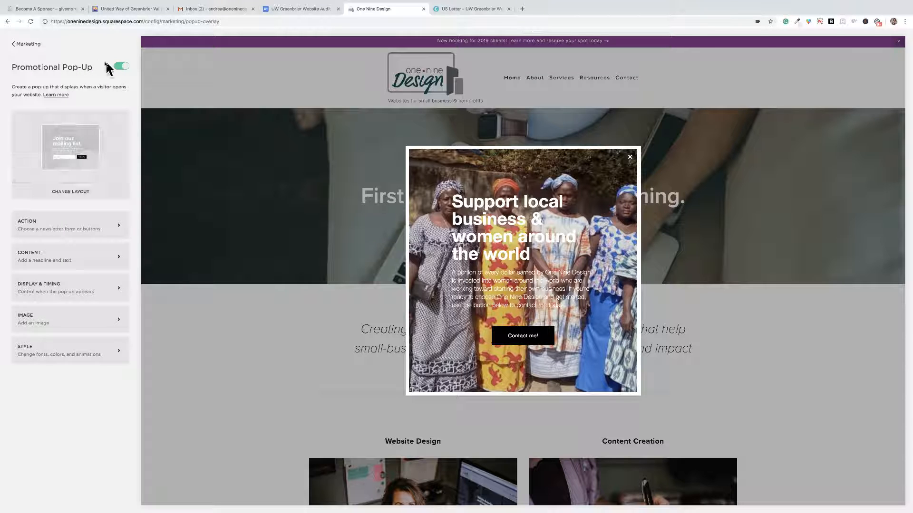
left_click(125, 66)
left_click(122, 66)
left_click(16, 45)
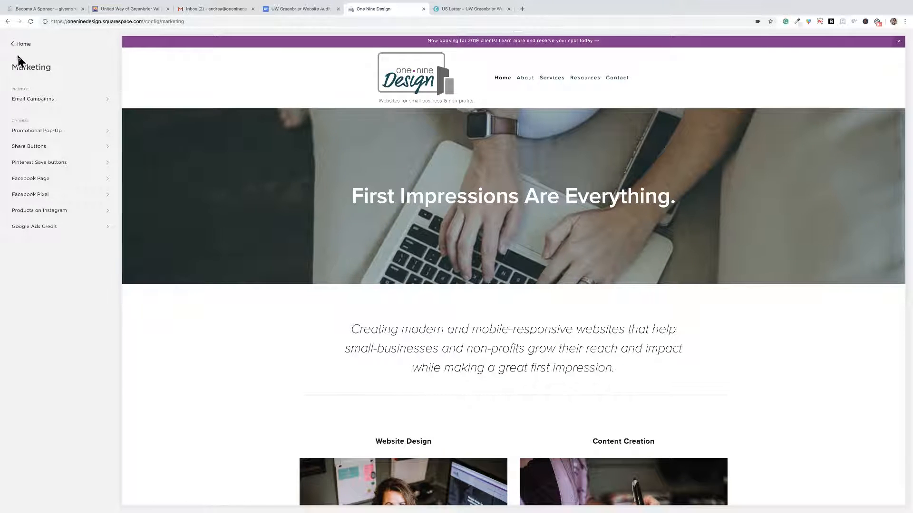
Open the Promotional Pop-Up settings, look into its style options, and reload the page to refresh the pop-up preview.
left_click(38, 133)
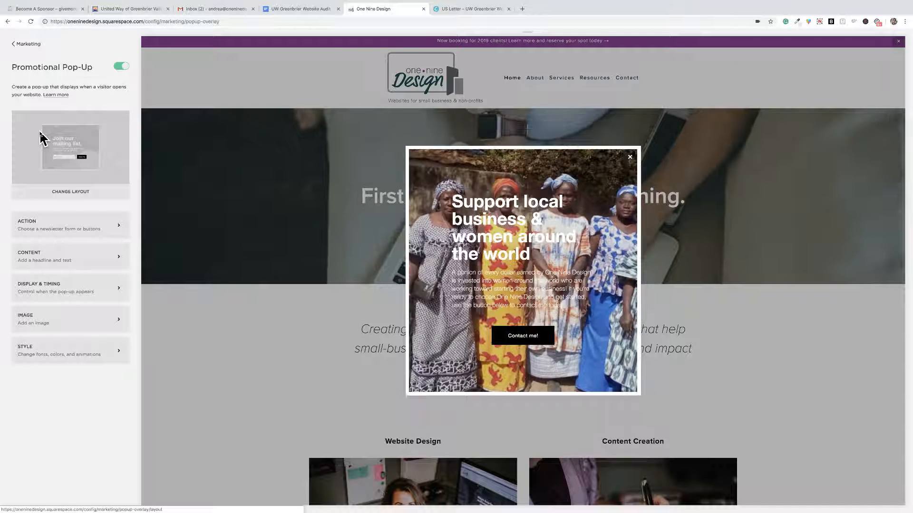
left_click(59, 350)
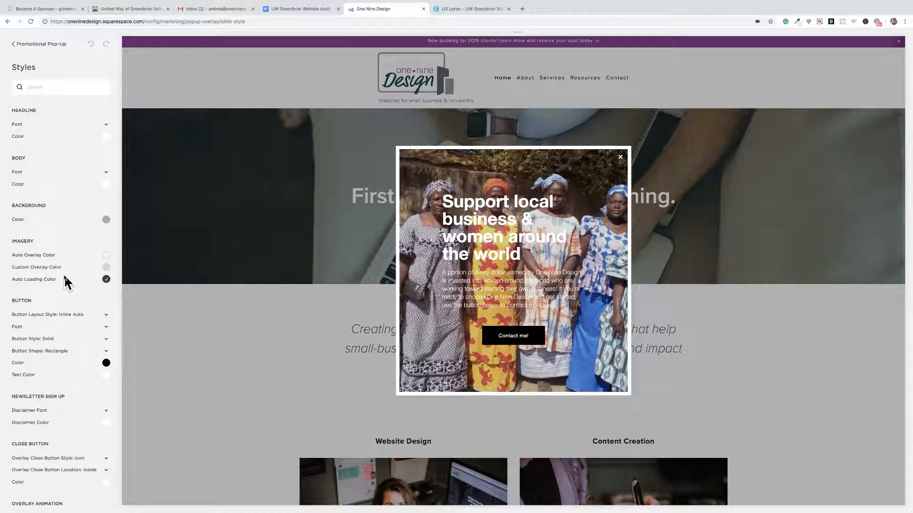
left_click(23, 47)
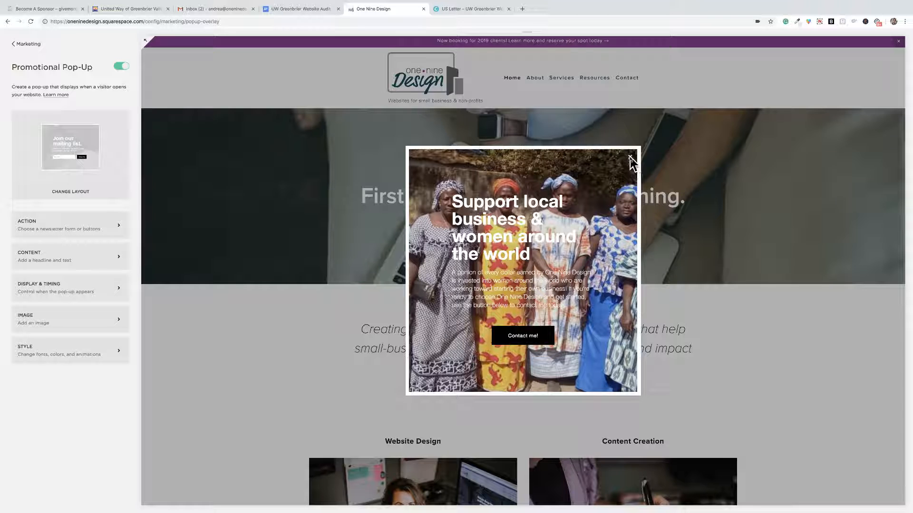
left_click(30, 21)
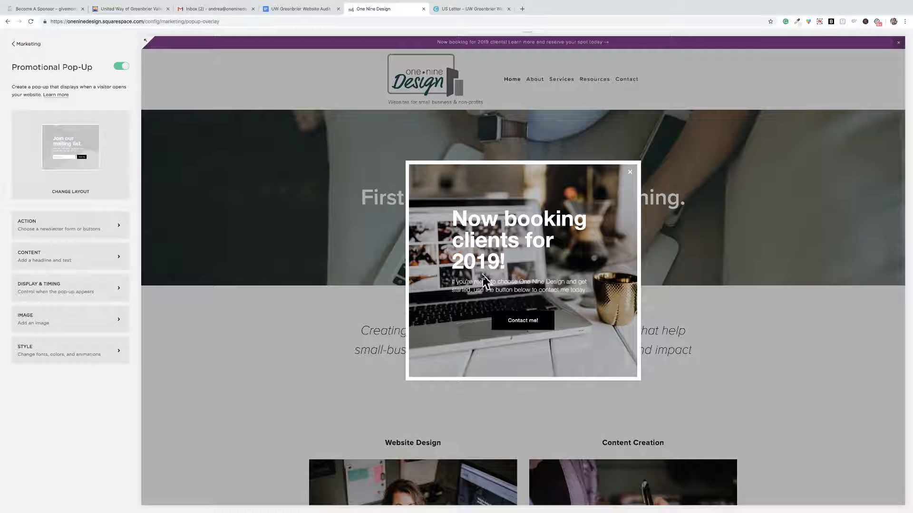
In the pop-up's style settings, set the custom overlay color to black at 0.73 opacity, hsla(0, 0%, 0%, 0.73).
left_click(93, 353)
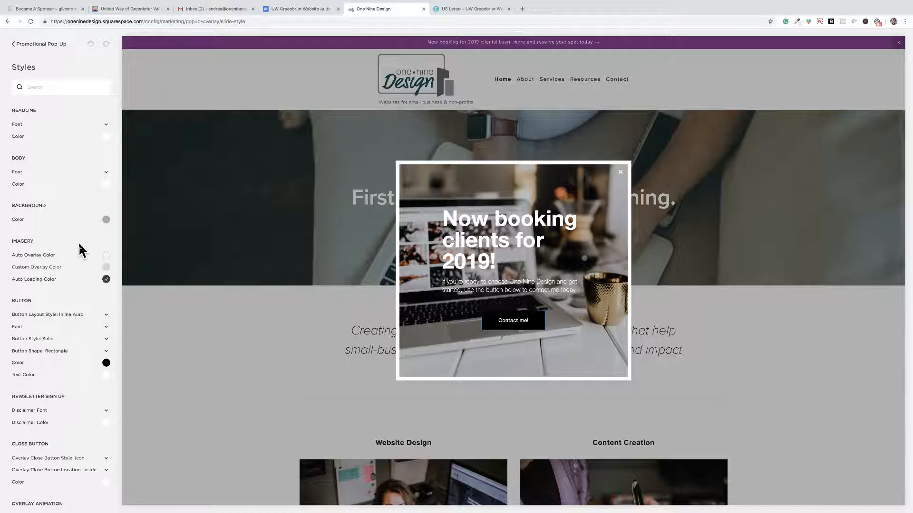
scroll(81, 249, "down", 1)
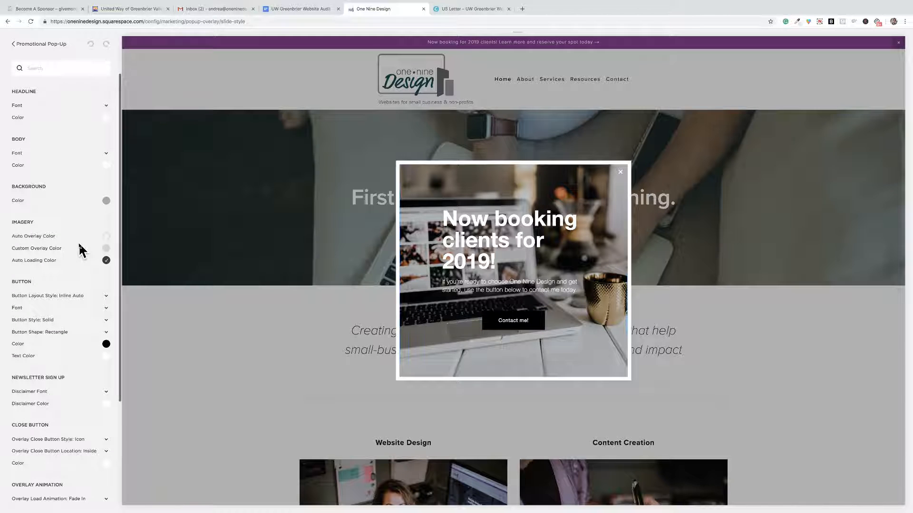
left_click(105, 248)
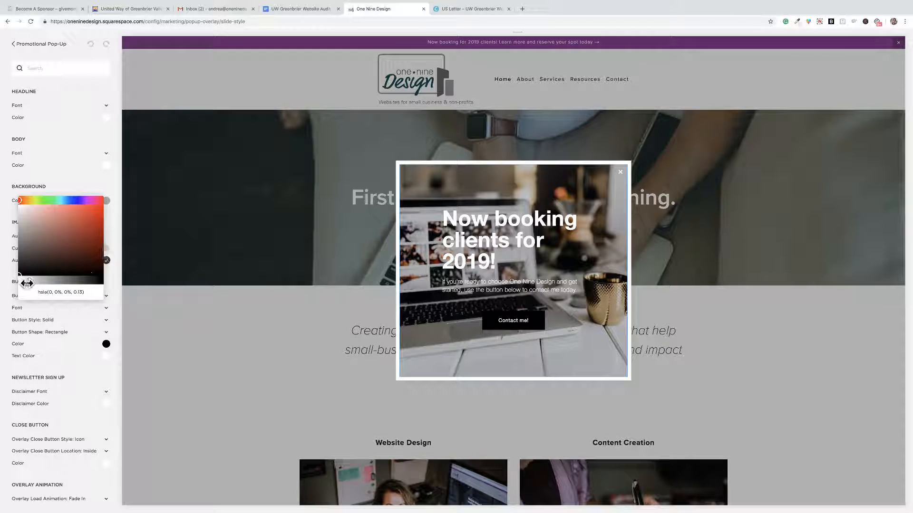
left_click_drag(29, 281, 80, 284)
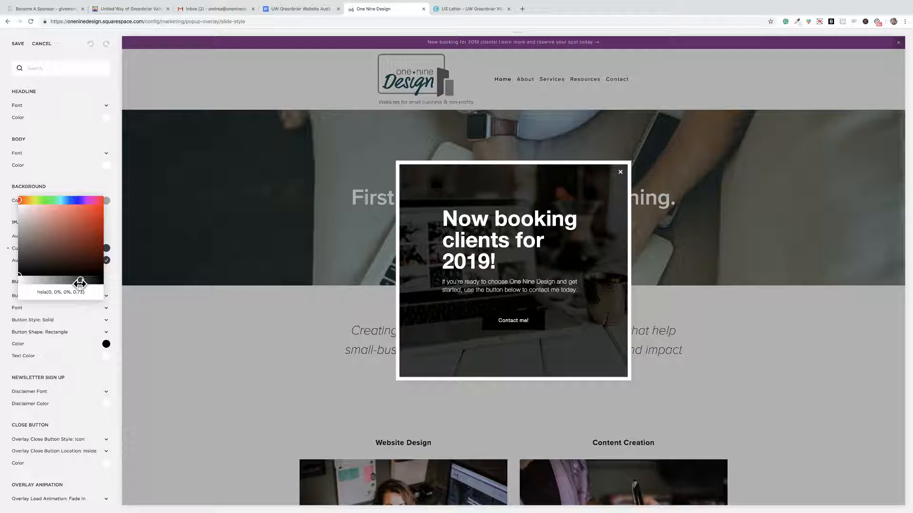
left_click(115, 289)
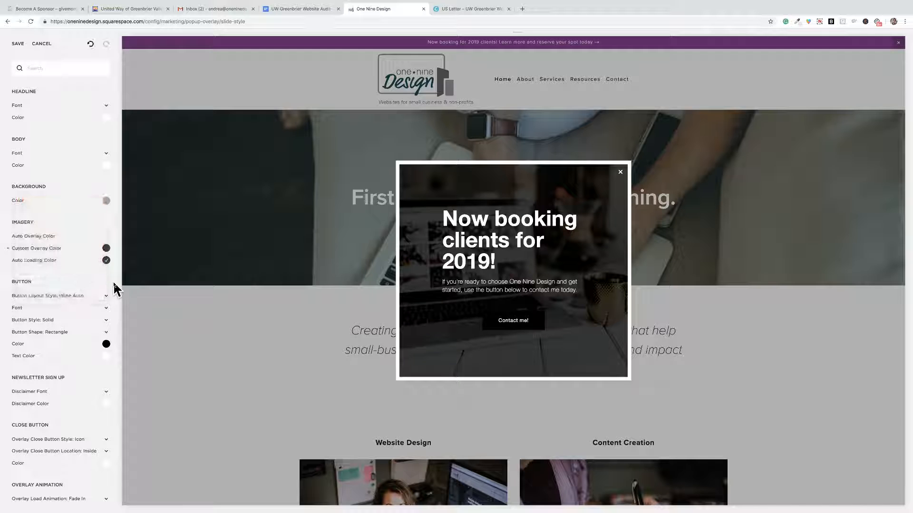
Set the color of the pop-up's Contact me! button to #8f3694.
scroll(68, 262, "down", 2)
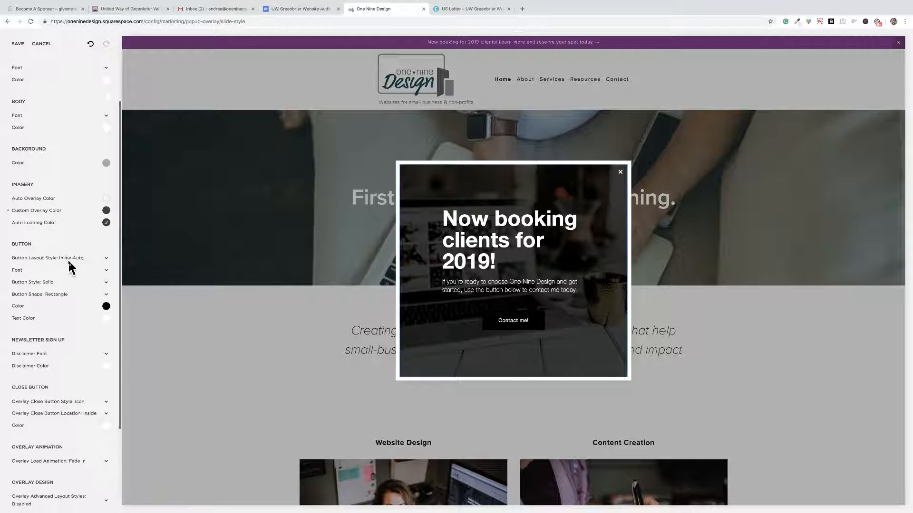
left_click(106, 307)
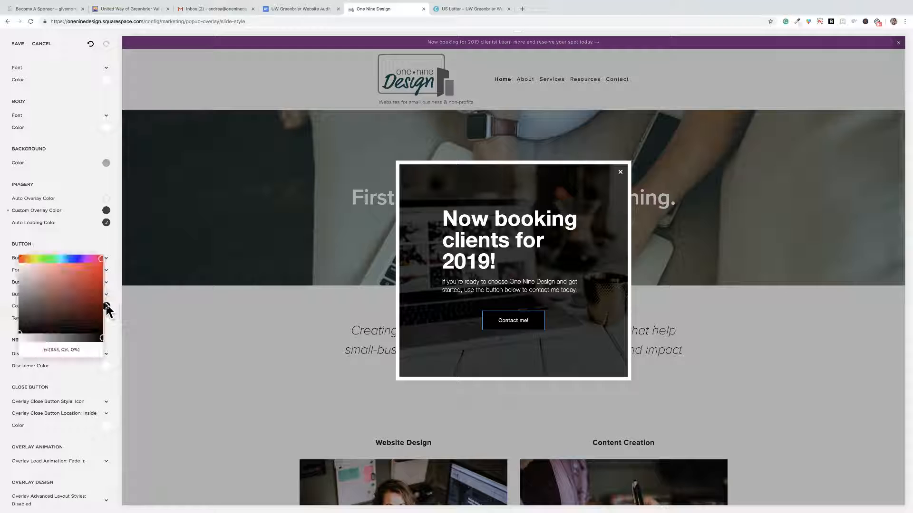
left_click_drag(92, 349, 26, 349)
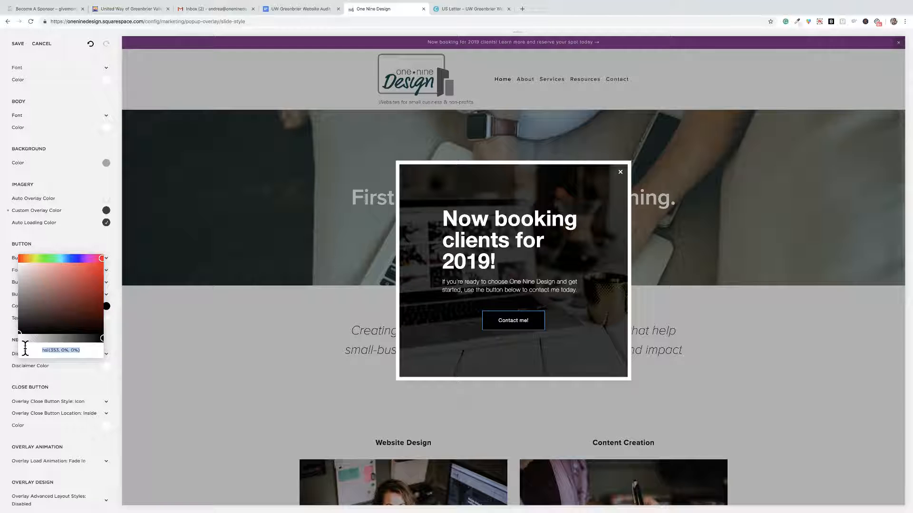
type("#8f3")
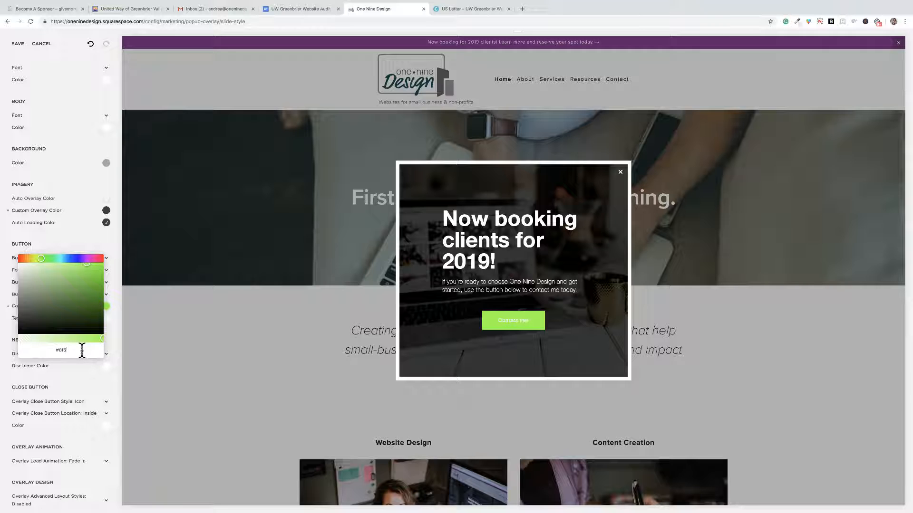
type("694")
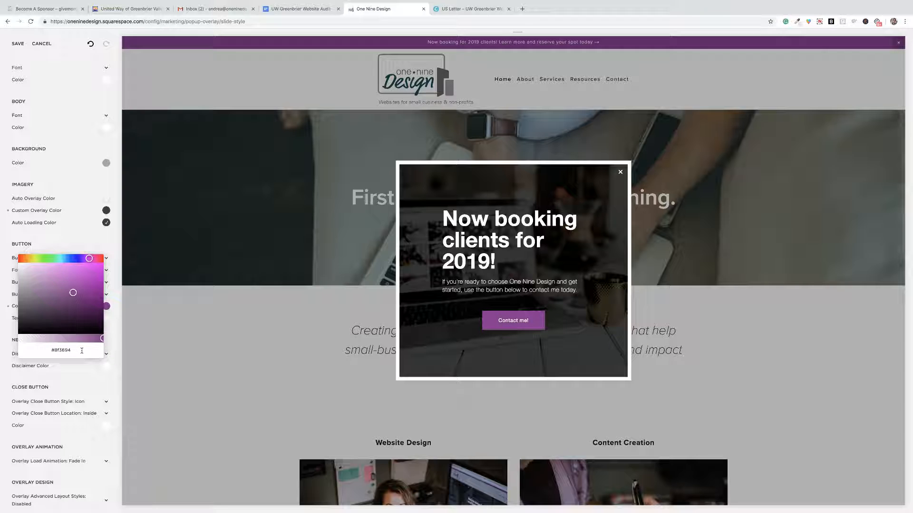
left_click(114, 326)
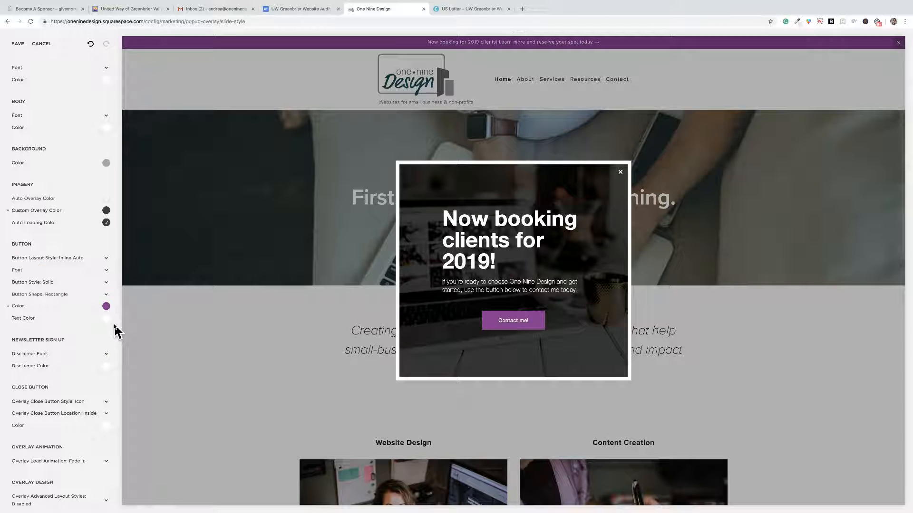
Look through the pop-up's full list of style options, from headline and body to close button, overlay animation and mobile.
scroll(114, 328, "down", 5)
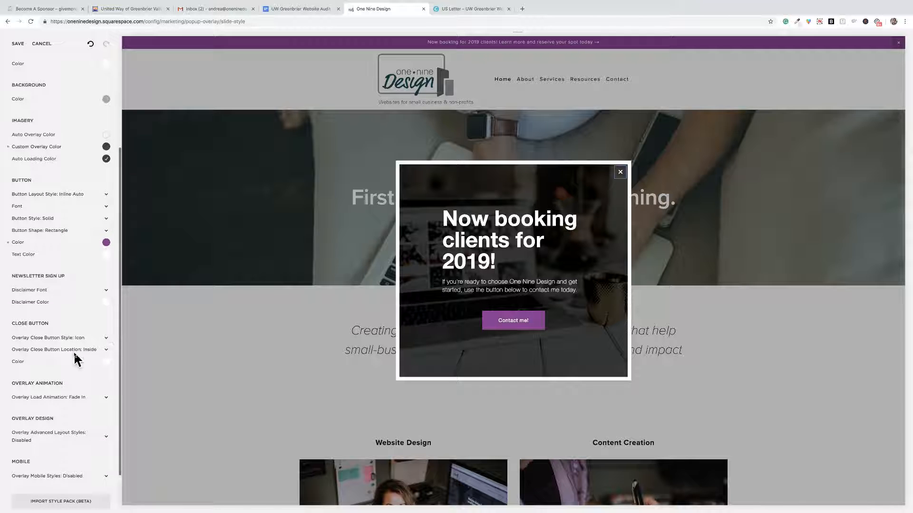
scroll(74, 360, "up", 5)
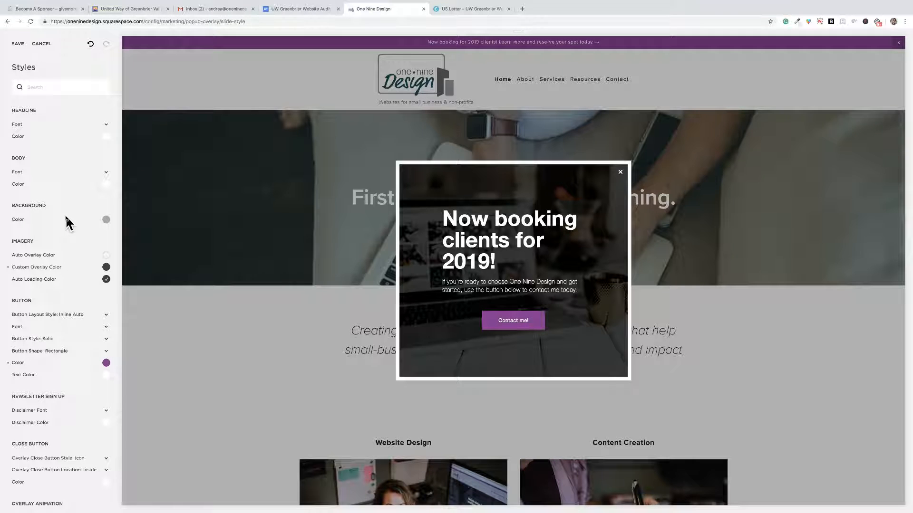
scroll(65, 217, "down", 1)
scroll(66, 222, "up", 1)
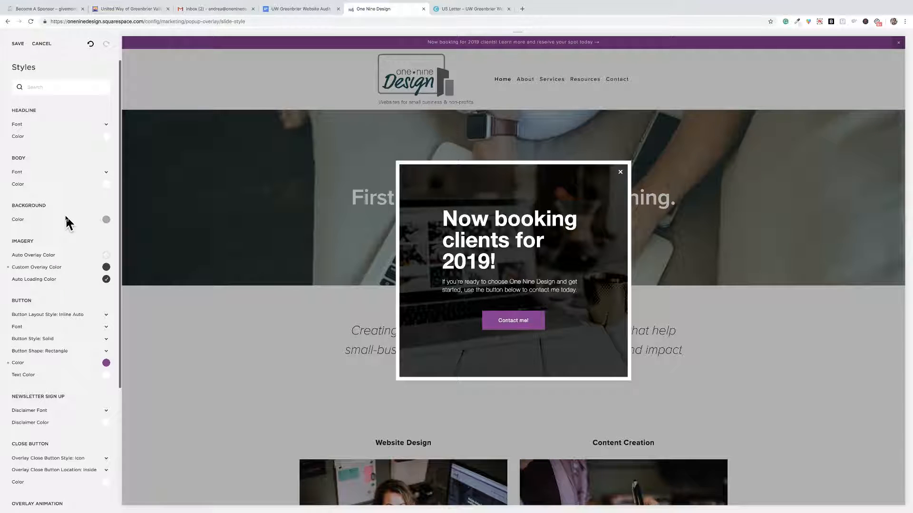
scroll(68, 257, "down", 5)
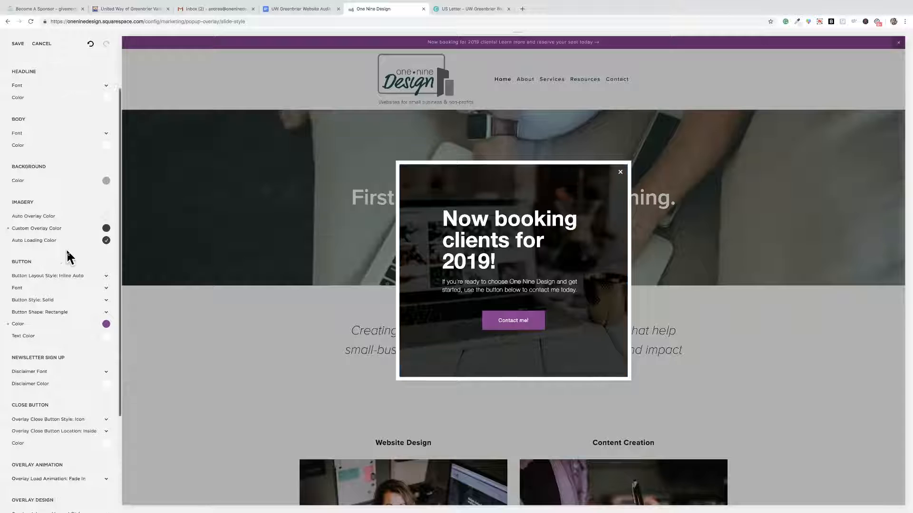
scroll(68, 256, "down", 2)
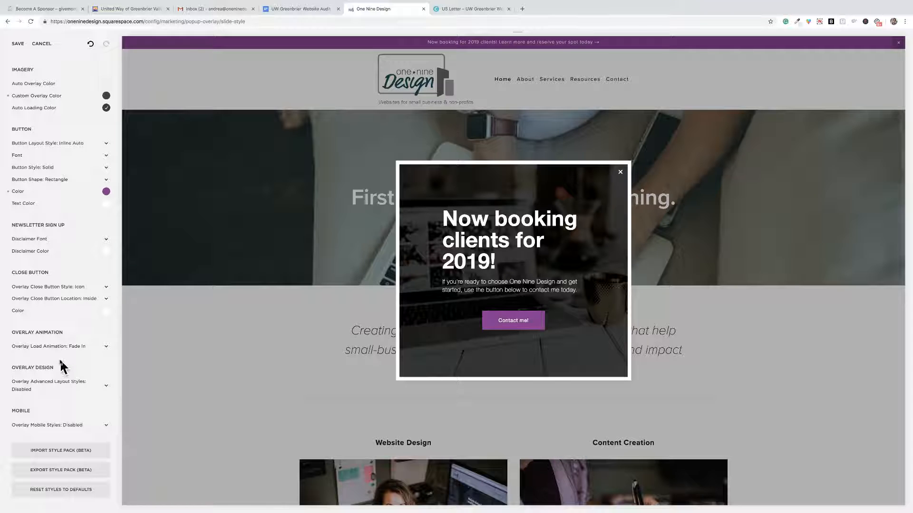
scroll(58, 225, "up", 5)
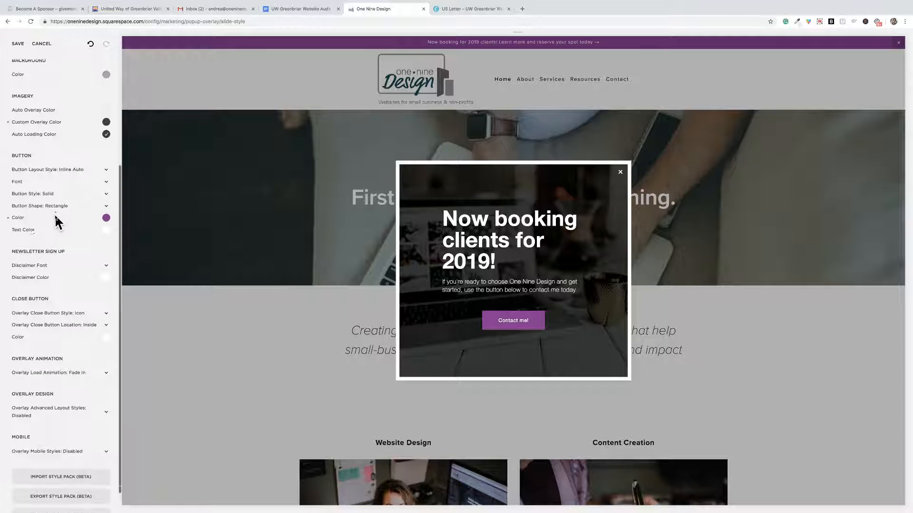
scroll(56, 221, "up", 2)
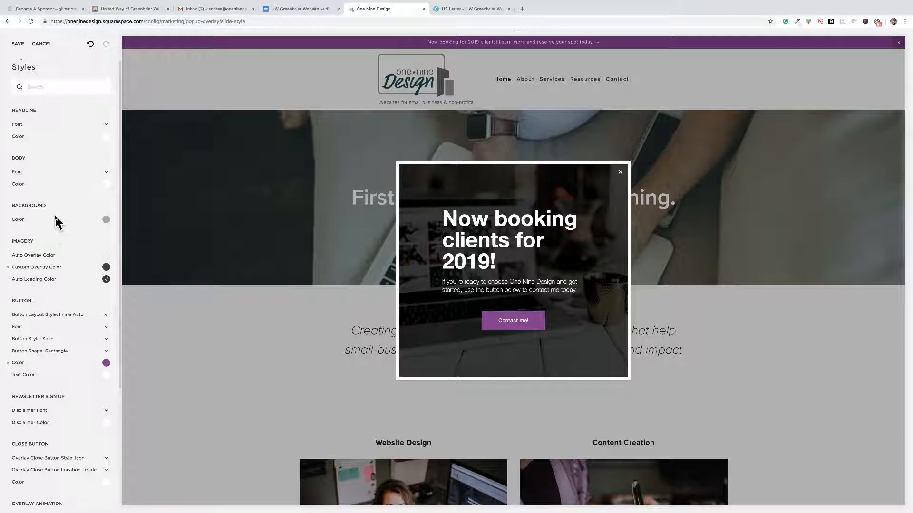
Show only the headline's style options, inspect its font settings, and show all style options again.
left_click(468, 224)
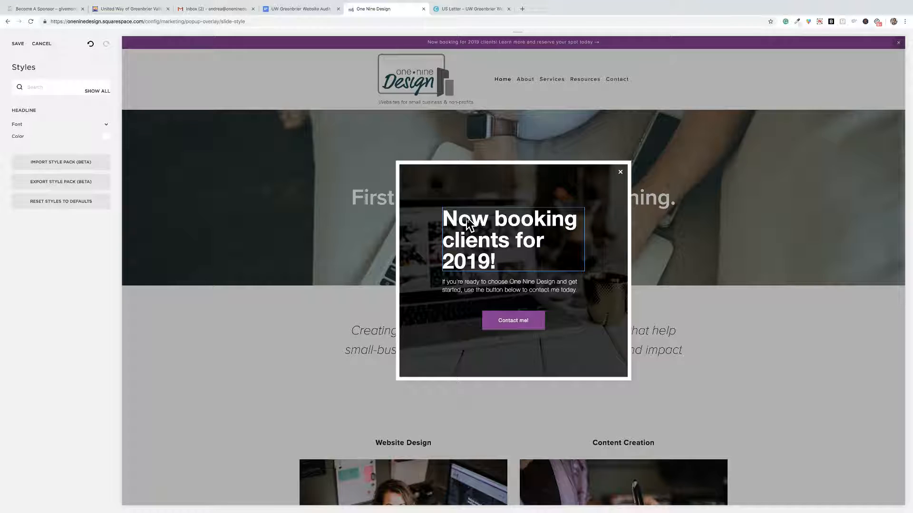
left_click(110, 126)
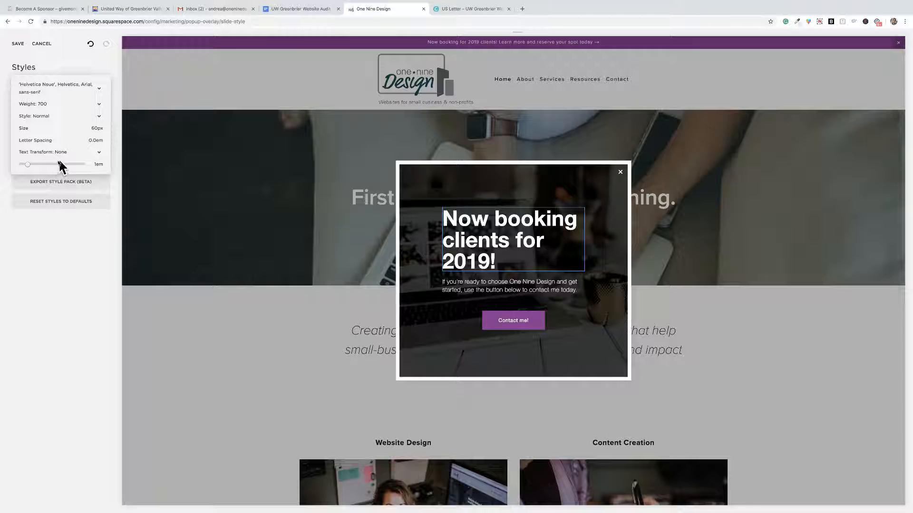
left_click(117, 145)
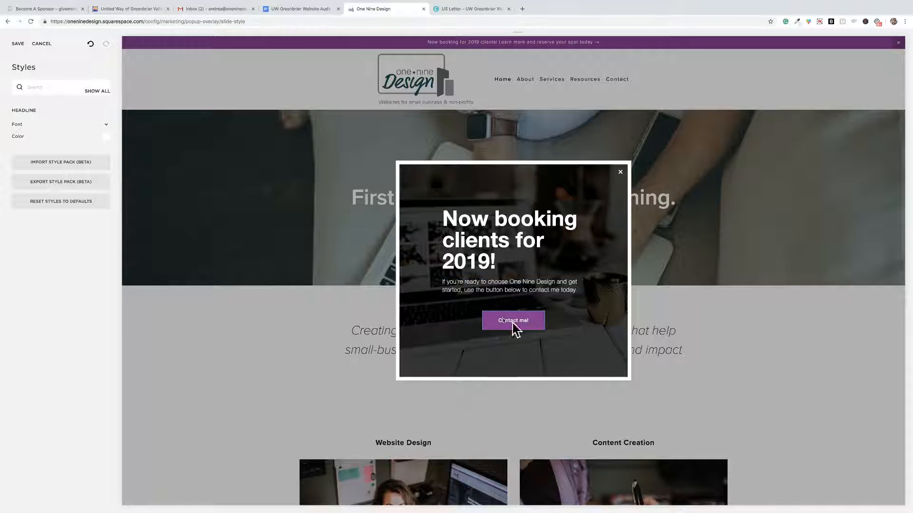
left_click(95, 92)
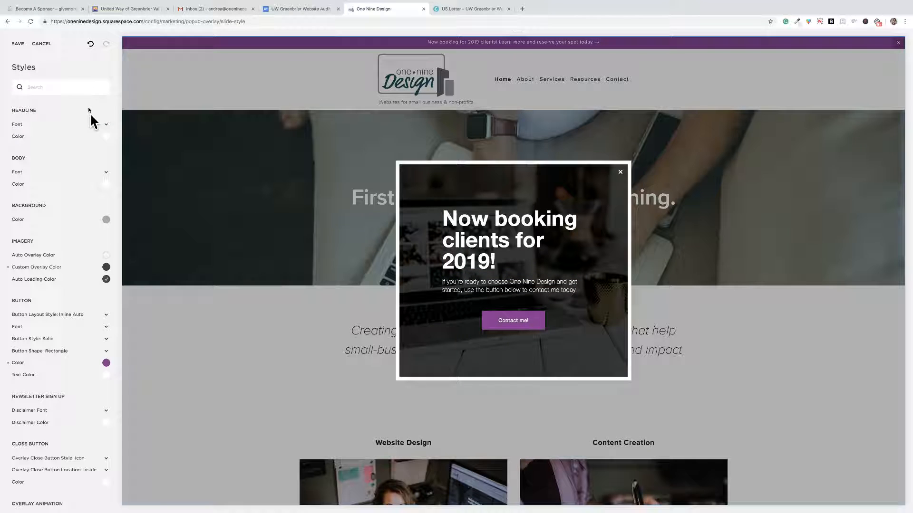
Set the pop-up's button layout style to Stacked and look over the remaining style options.
left_click(67, 315)
left_click(65, 312)
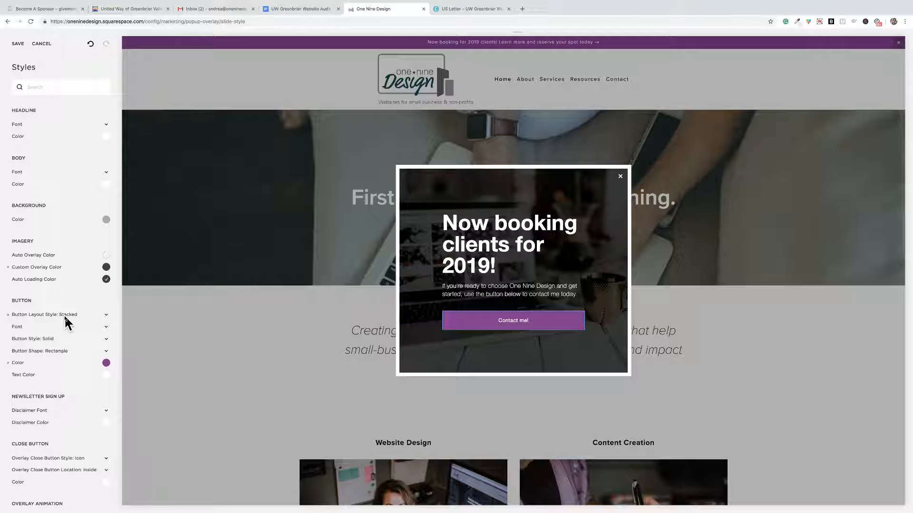
scroll(65, 317, "down", 3)
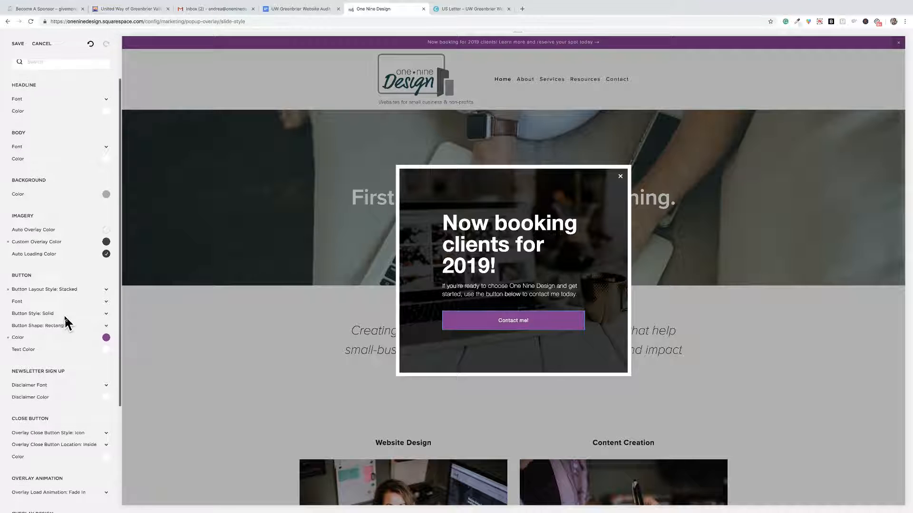
scroll(65, 318, "down", 3)
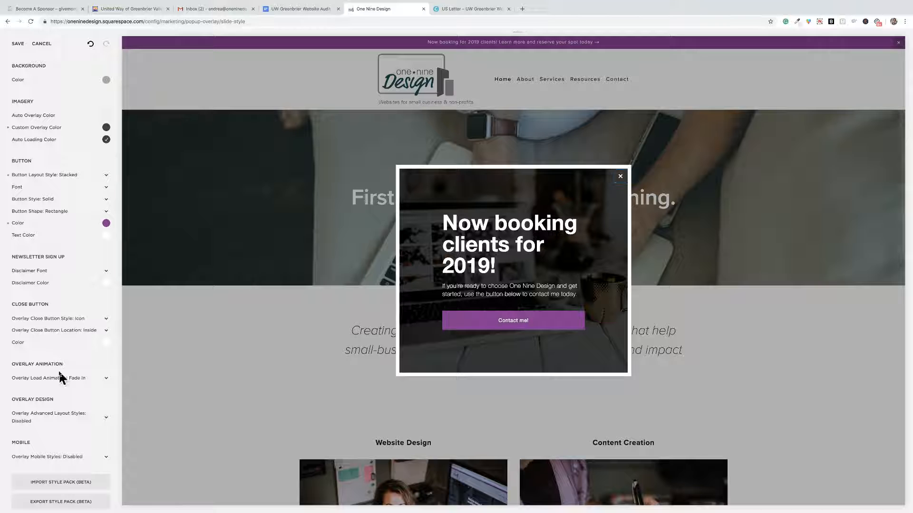
scroll(62, 201, "up", 4)
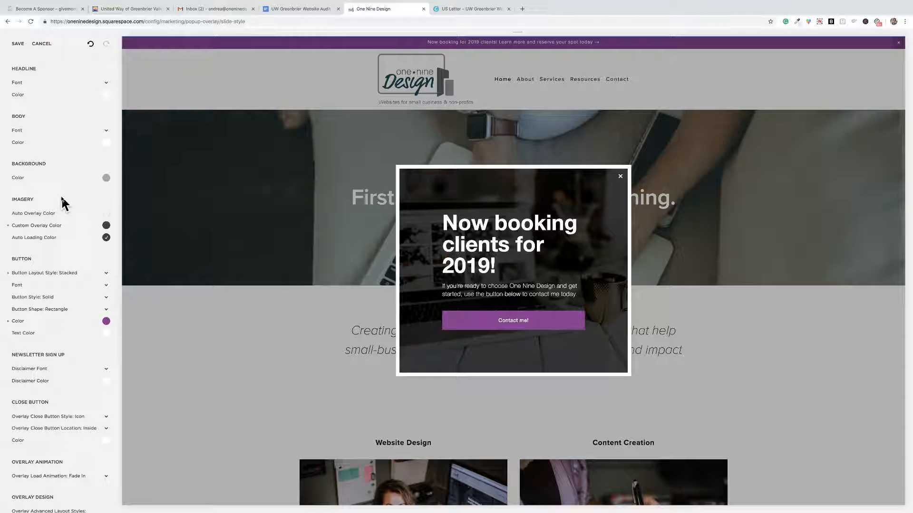
Save the pop-up's style changes and return to the Marketing settings.
left_click(17, 44)
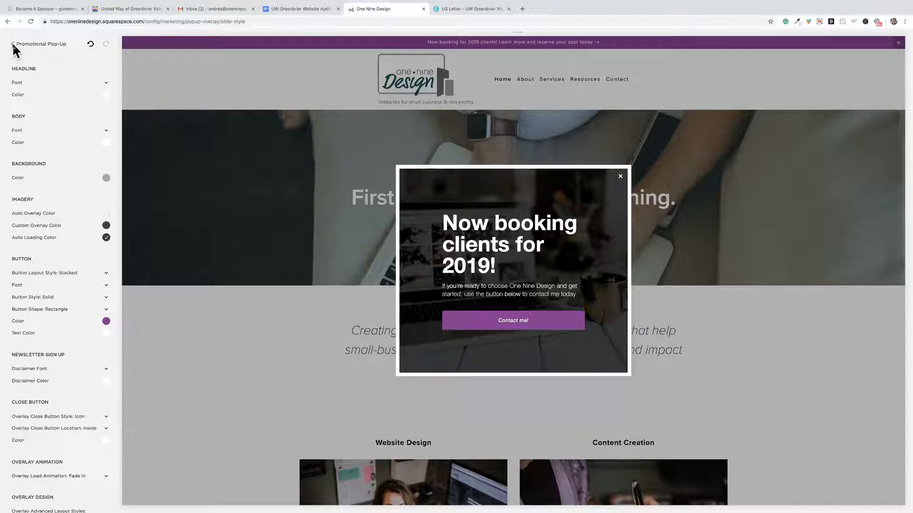
left_click(13, 43)
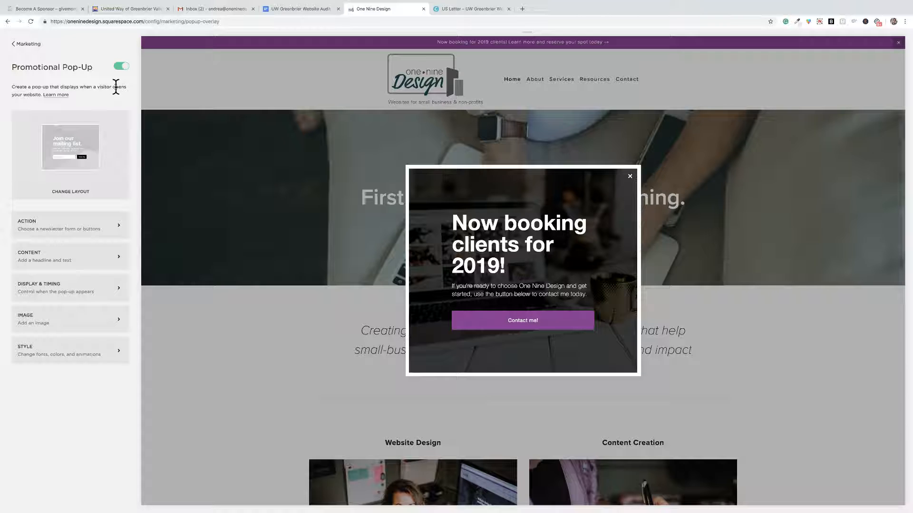
left_click(25, 46)
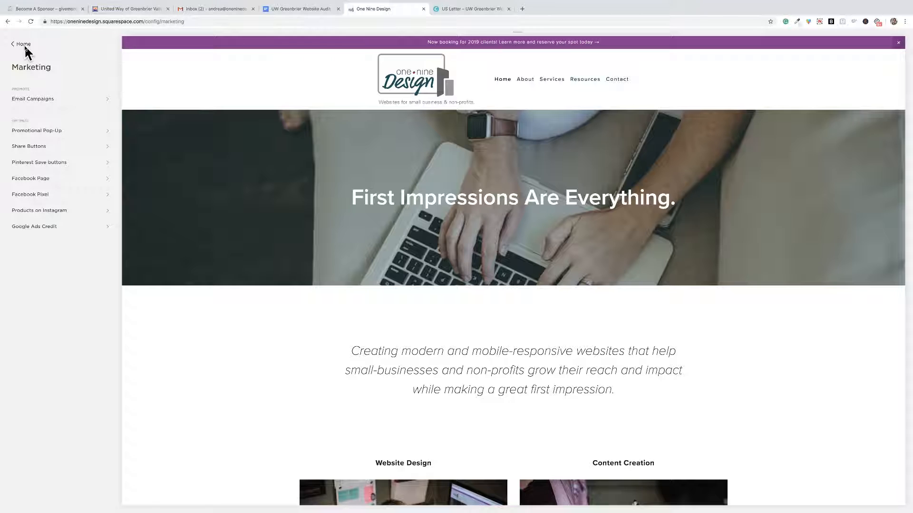
left_click(820, 22)
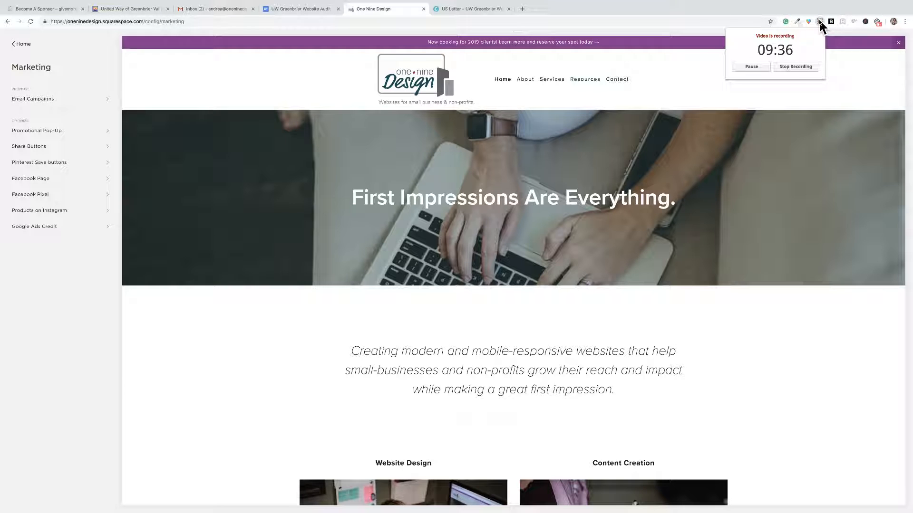